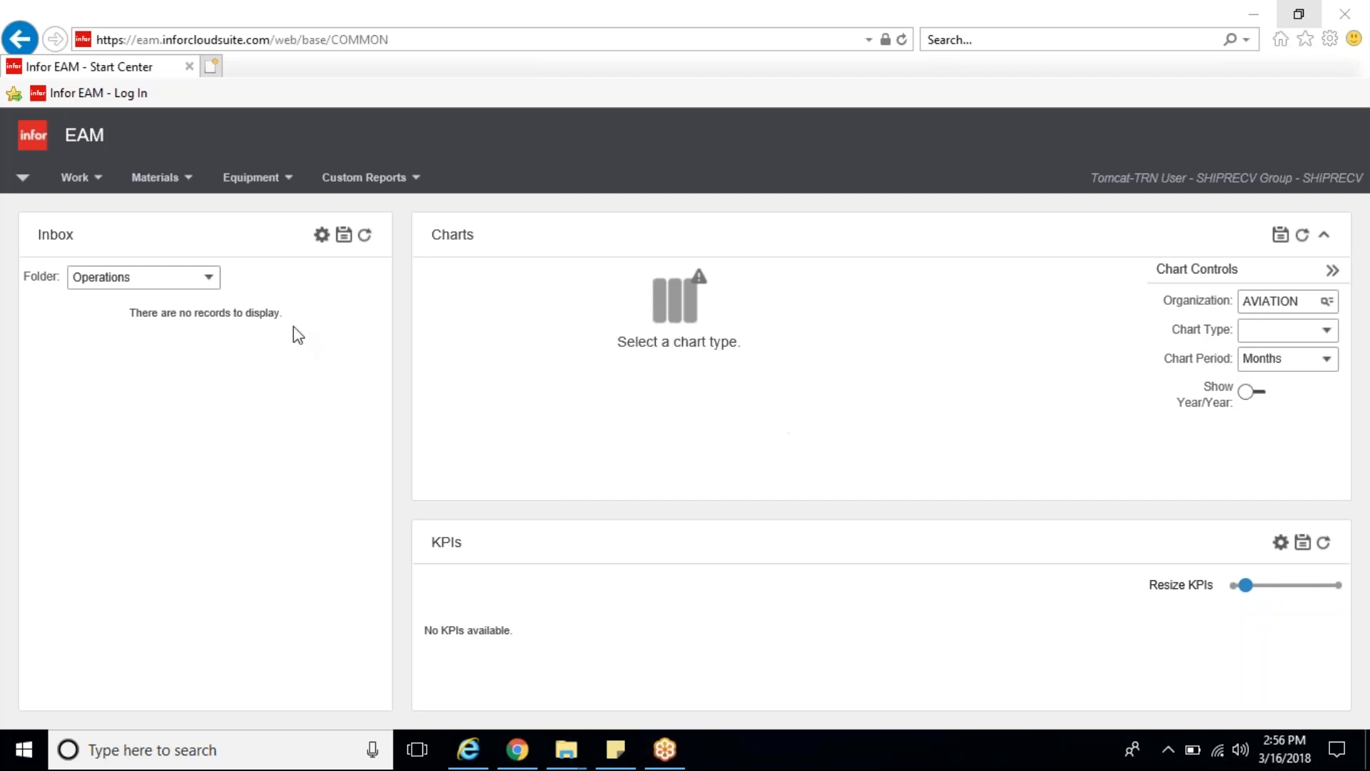
Step: Open the Work Orders screen and expand the record view of the first work order to full width
click(100, 187)
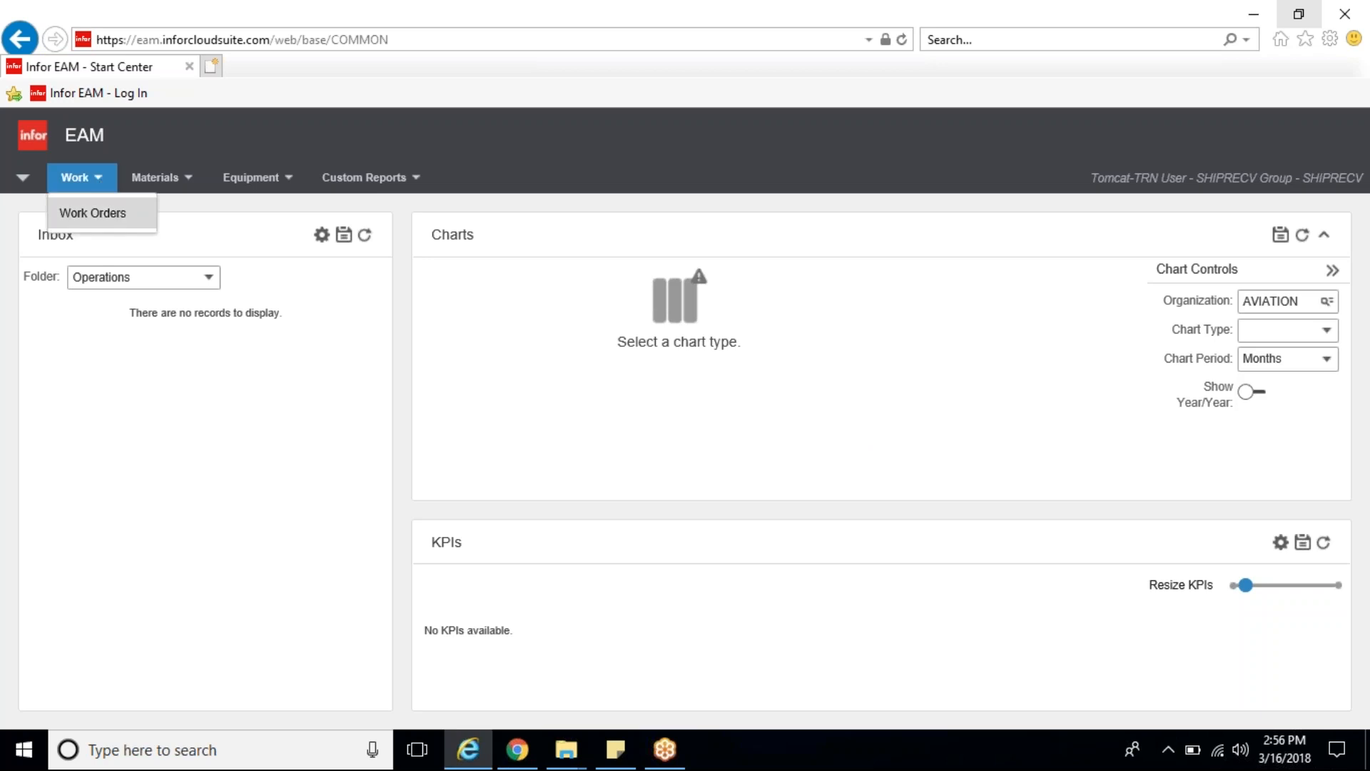
click(93, 214)
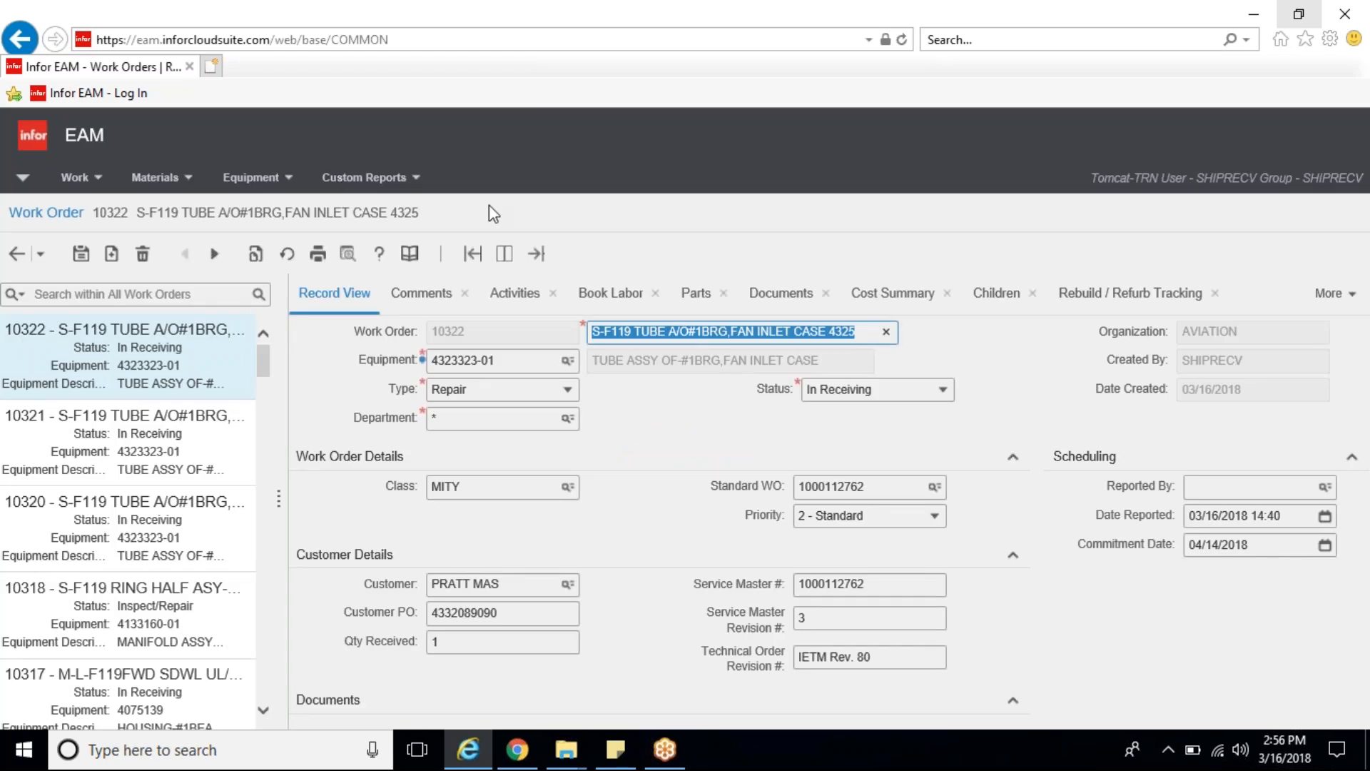
click(537, 256)
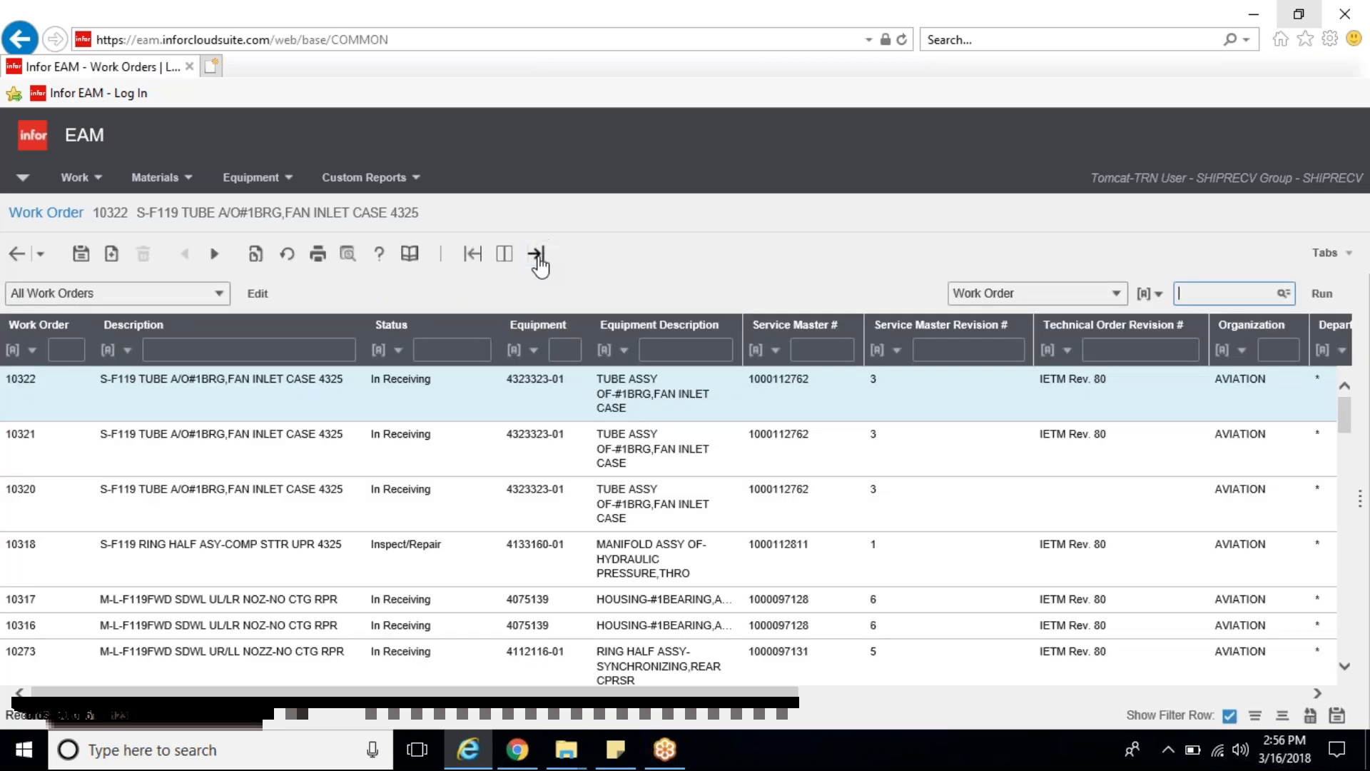
click(473, 255)
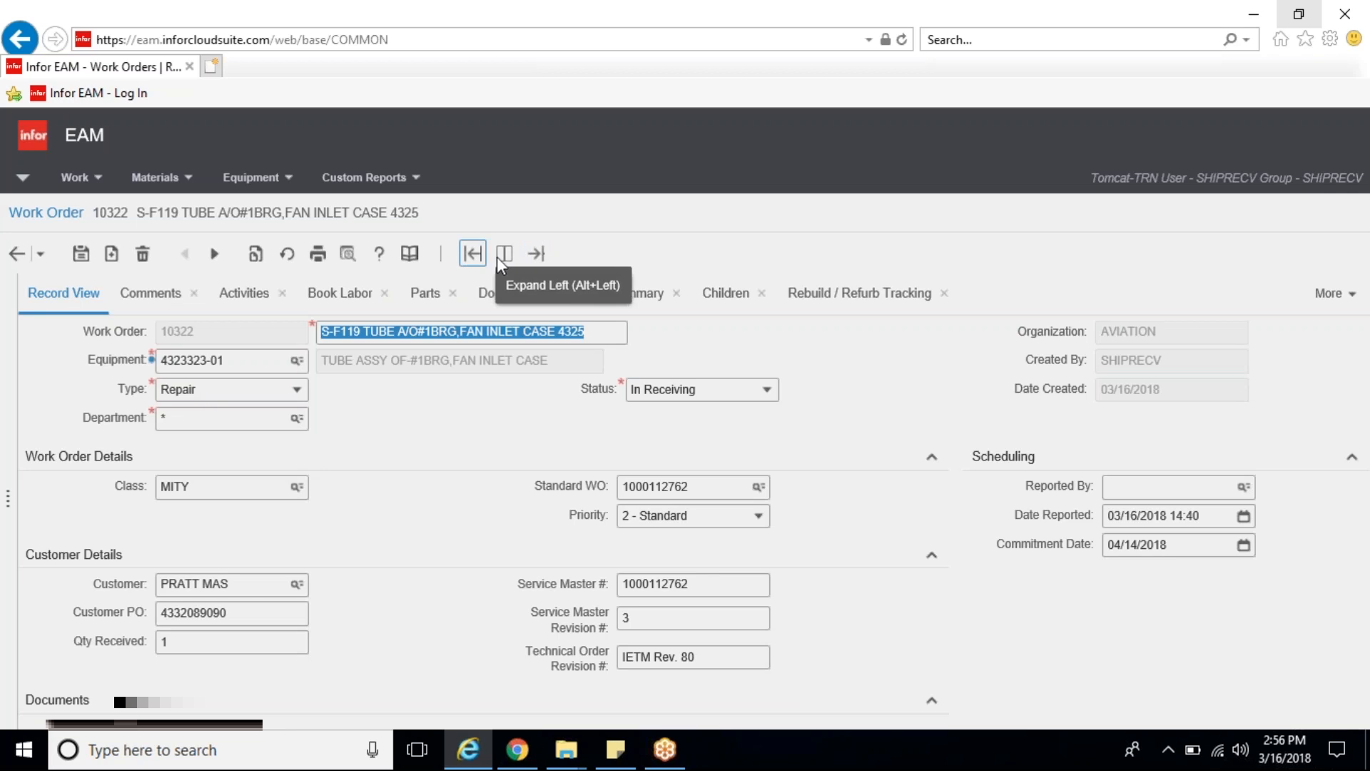
click(504, 254)
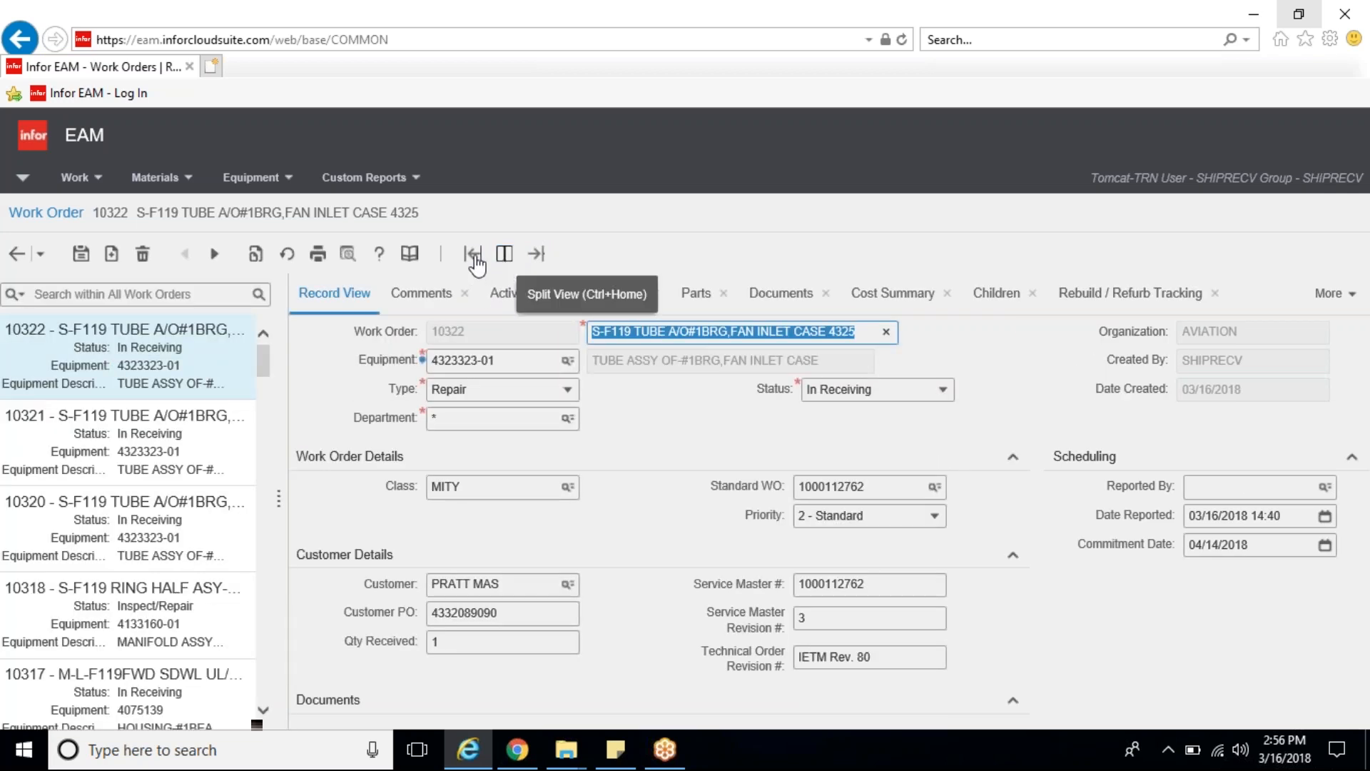
click(473, 255)
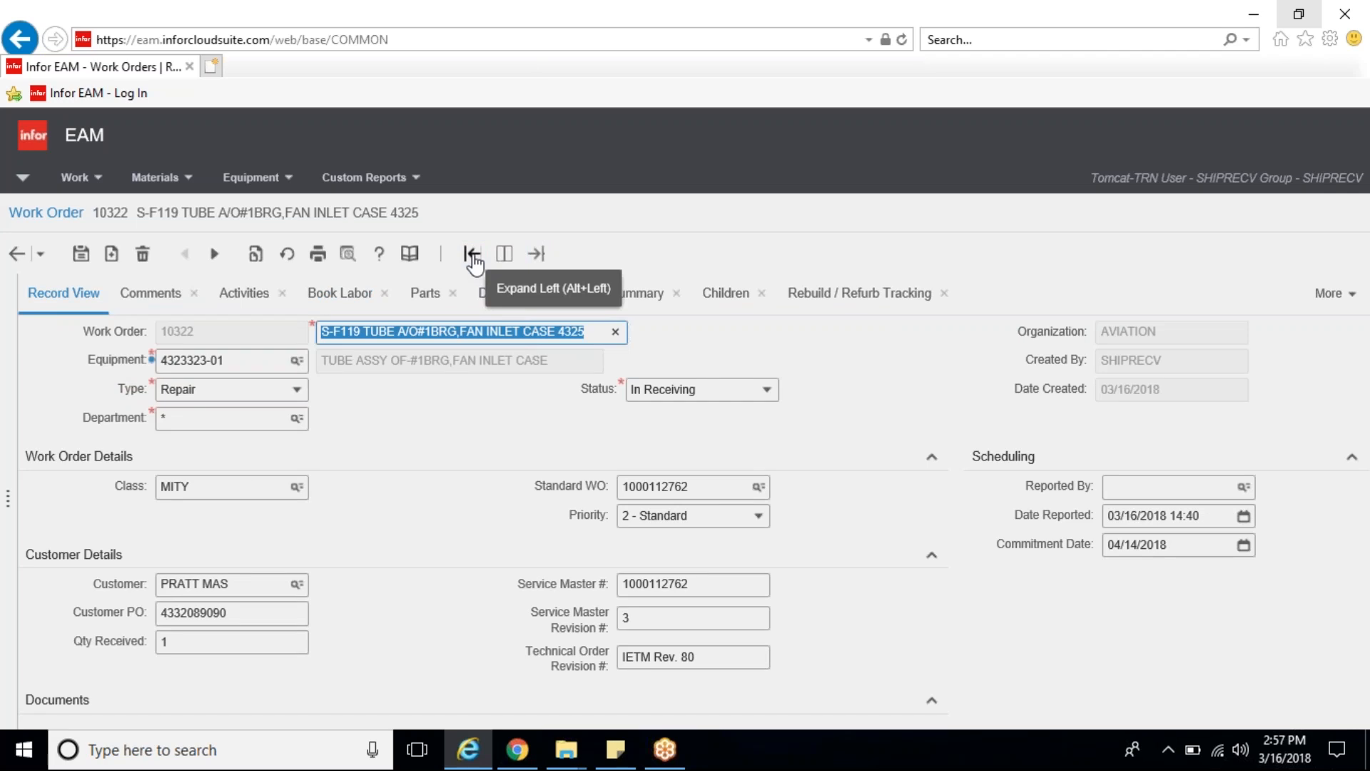
Step: Start a new work order and list all available equipment in the Equipment Lookup
click(111, 257)
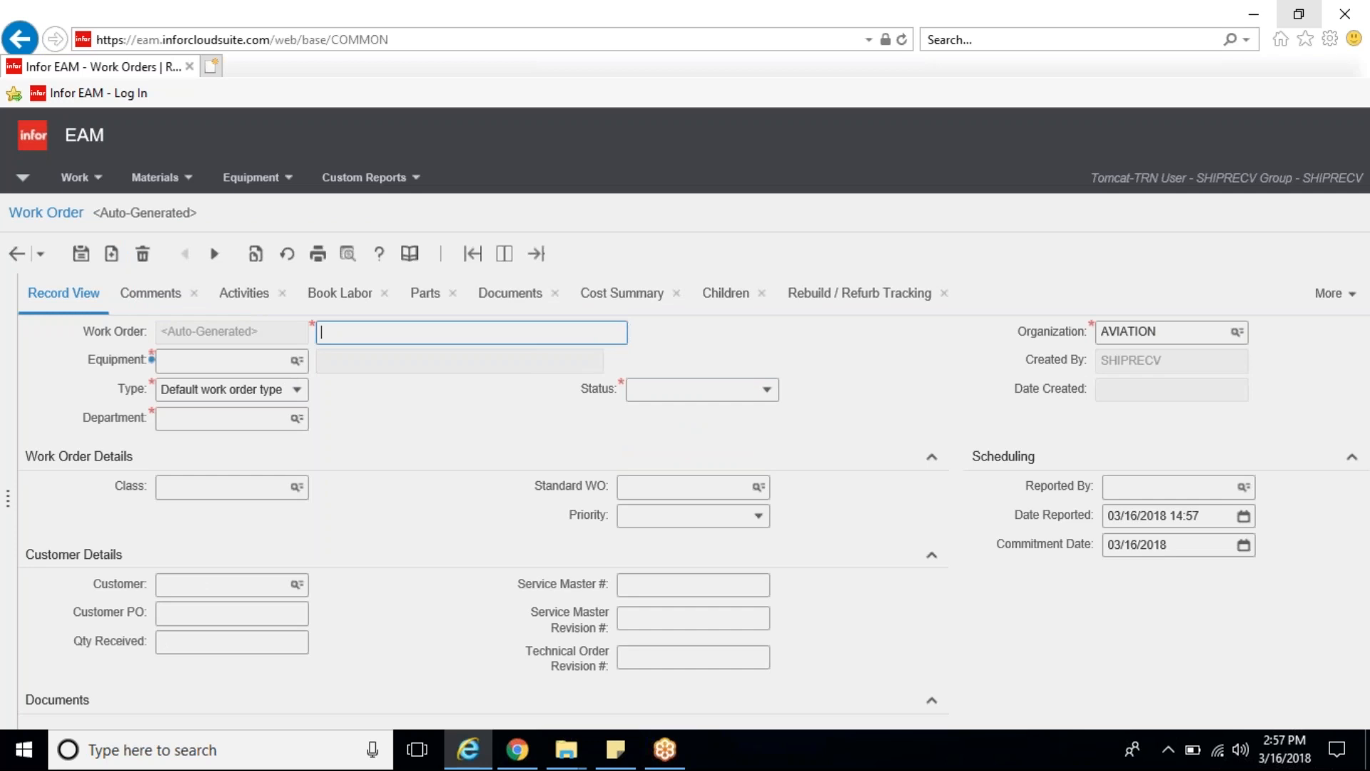
click(222, 361)
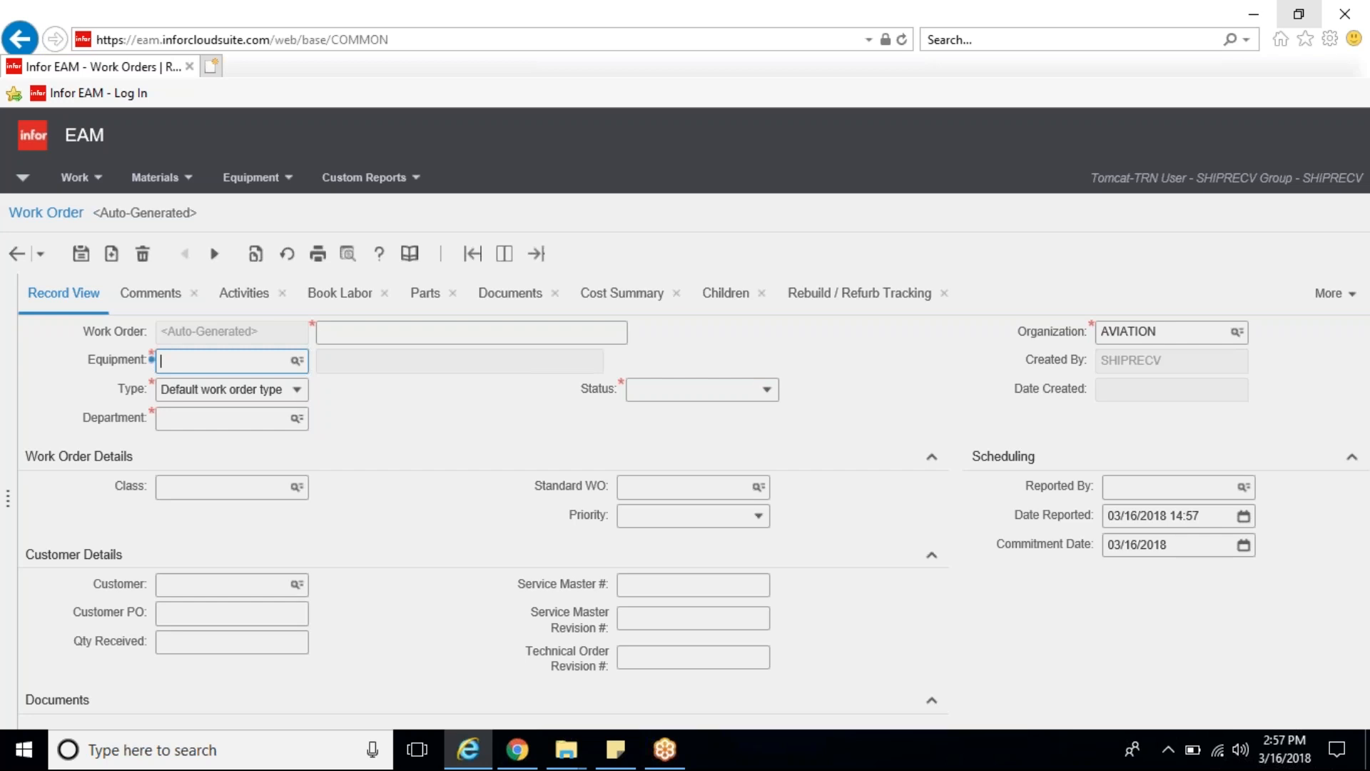
text(4323323-01)
click(275, 361)
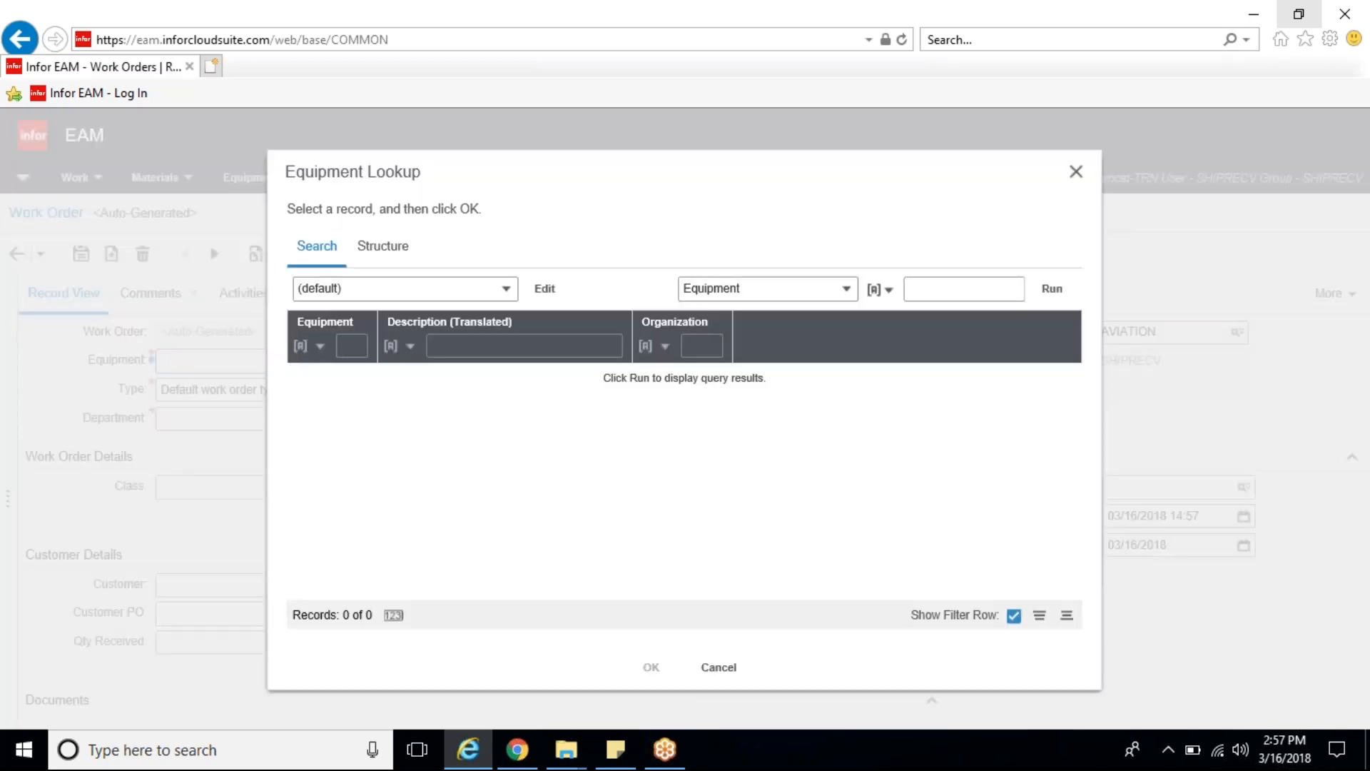
click(1054, 292)
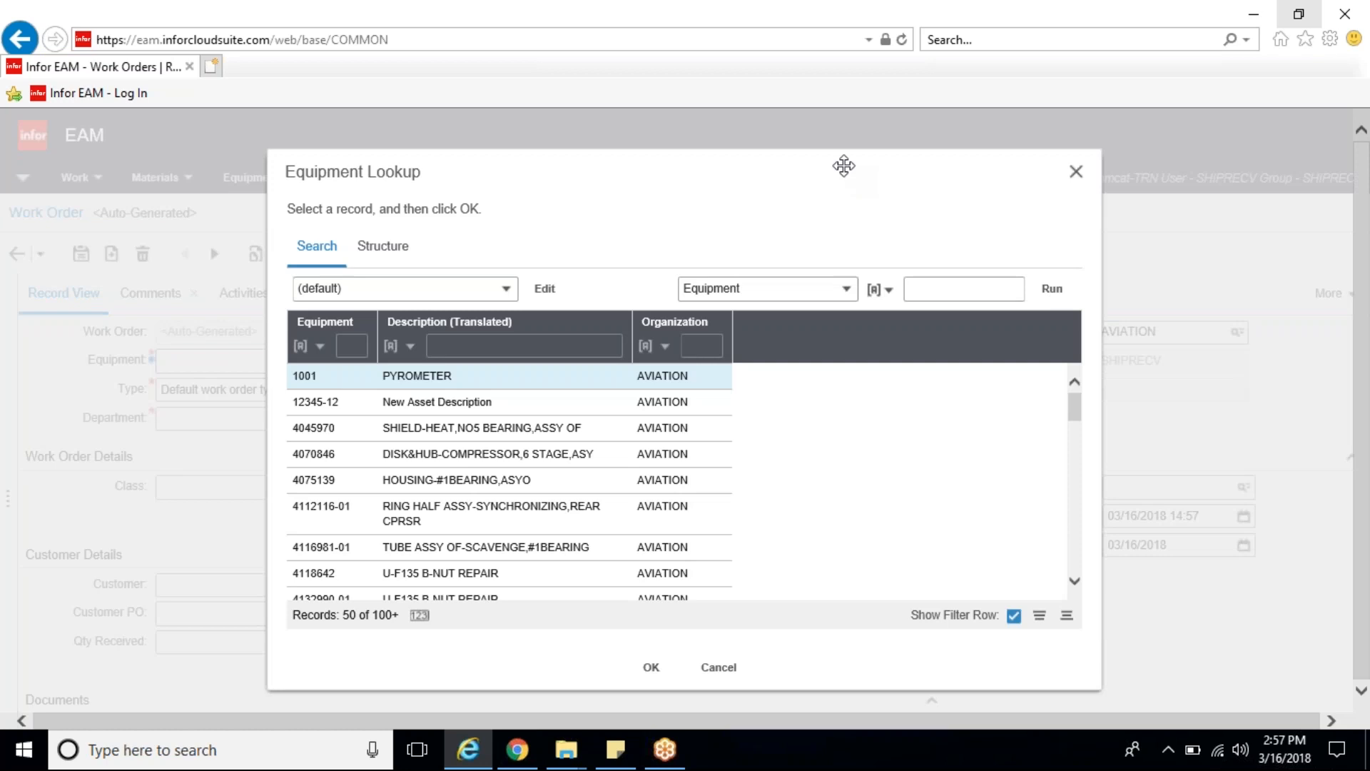
drag(841, 165, 799, 140)
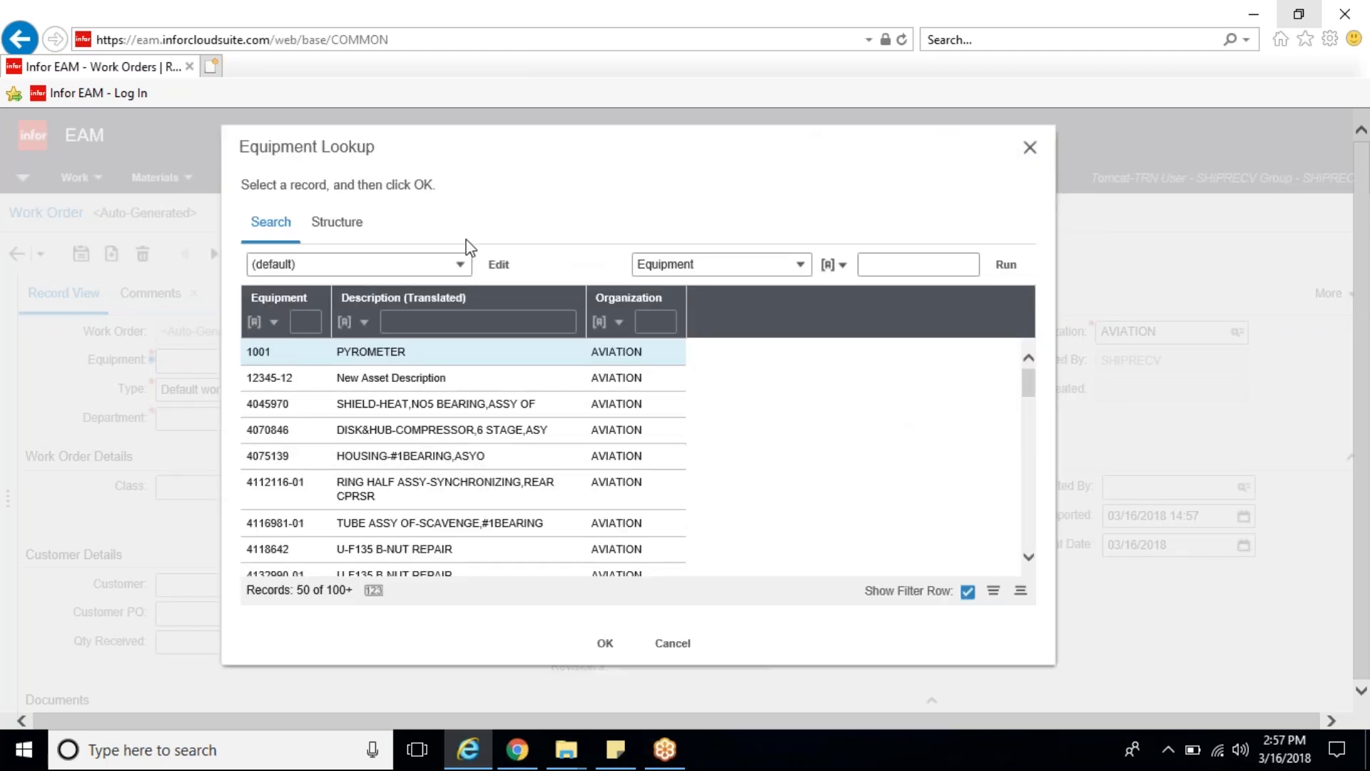
Step: Filter the equipment descriptions by "brg" and assign equipment 4323323-01, TUBE ASSY OF-#1BRG,FAN INLET CASE, to the work order
click(436, 324)
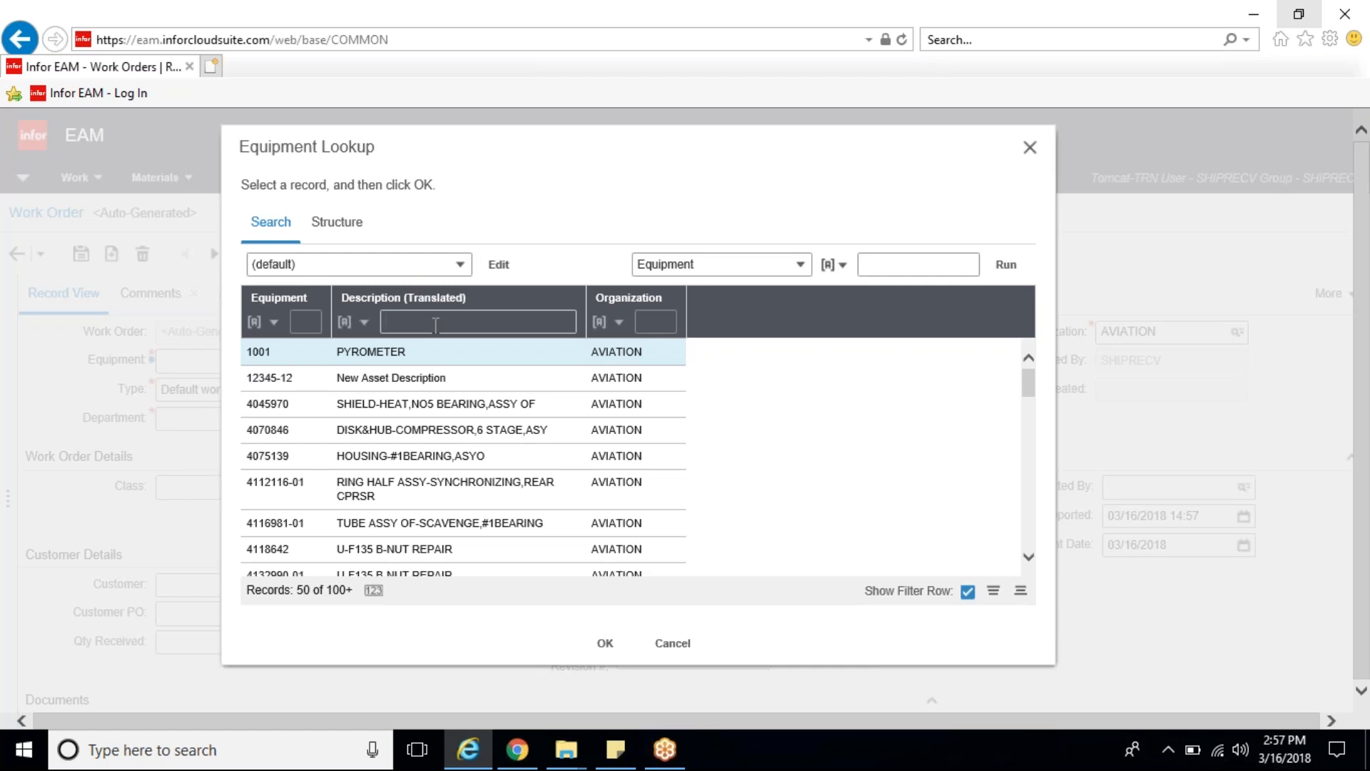
text(brg)
key(Return)
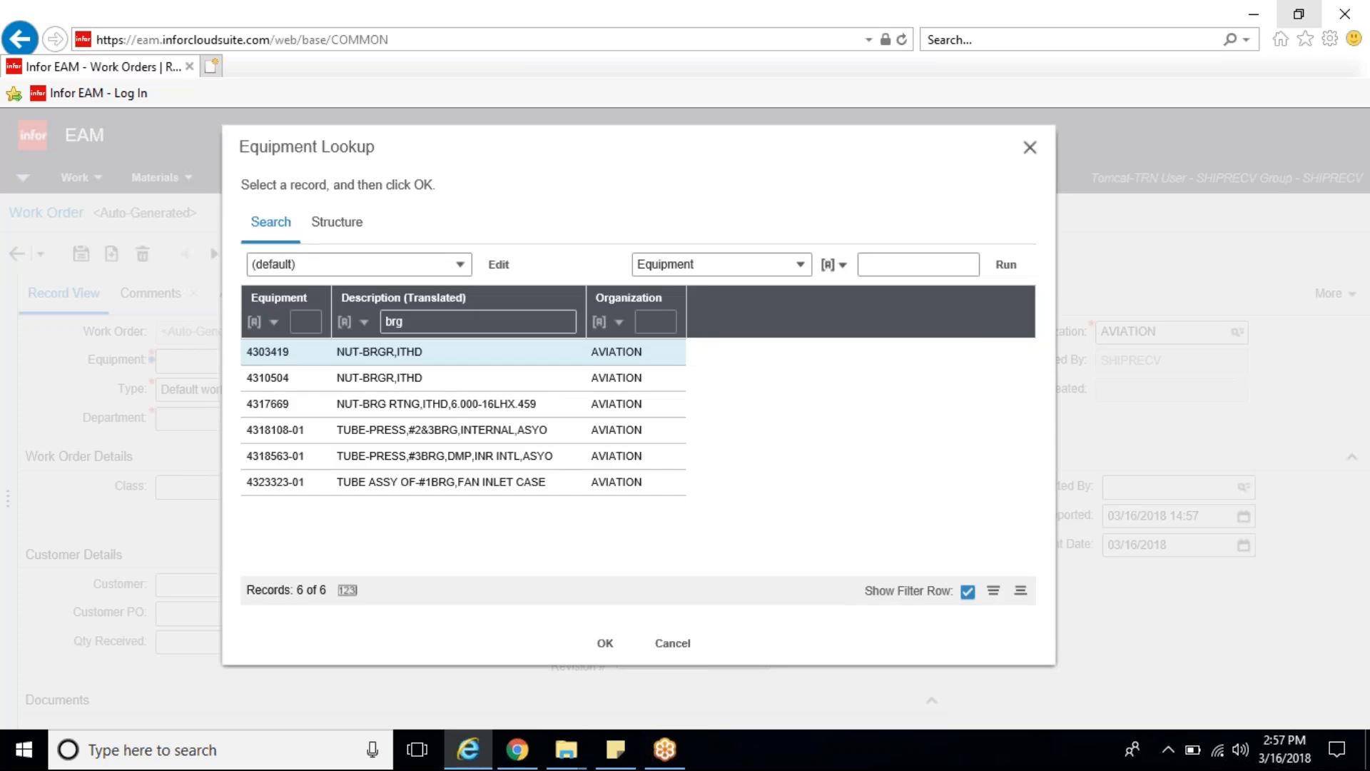
click(358, 490)
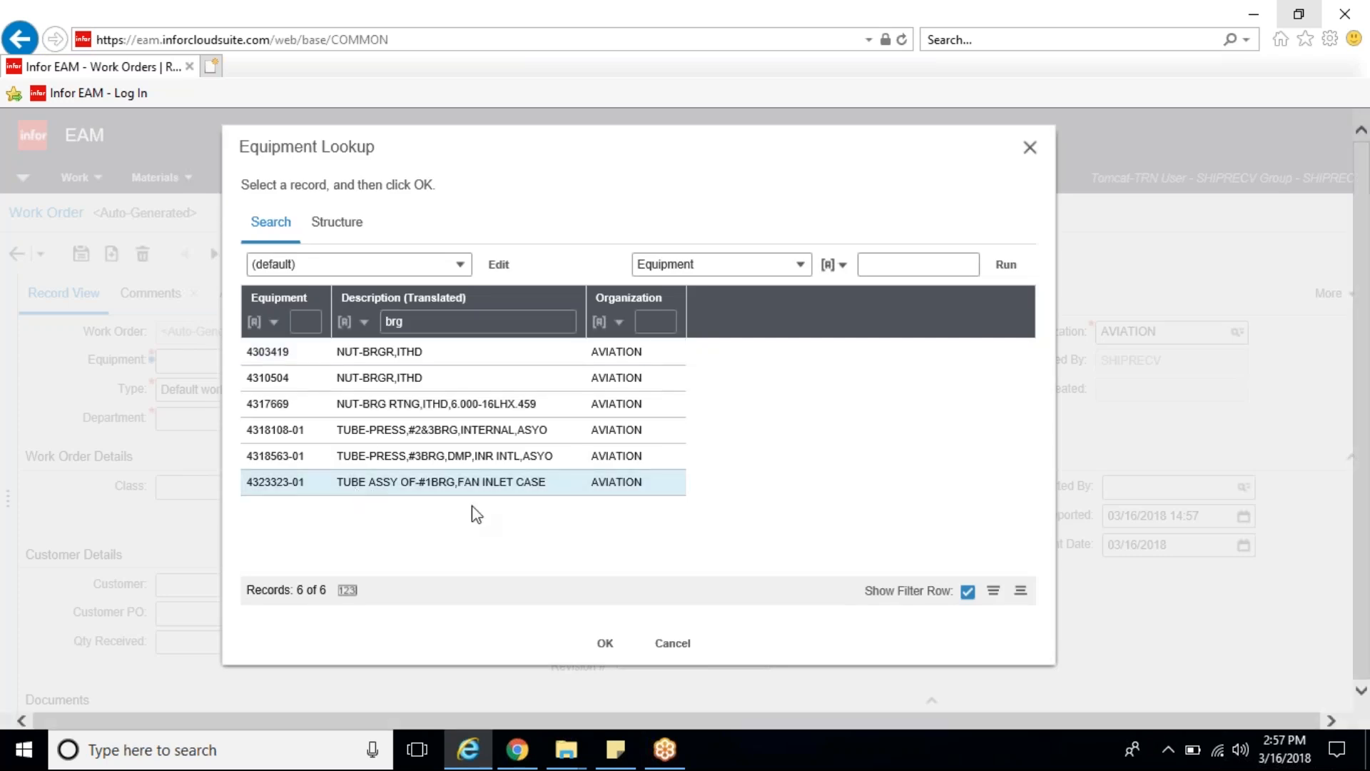
click(607, 648)
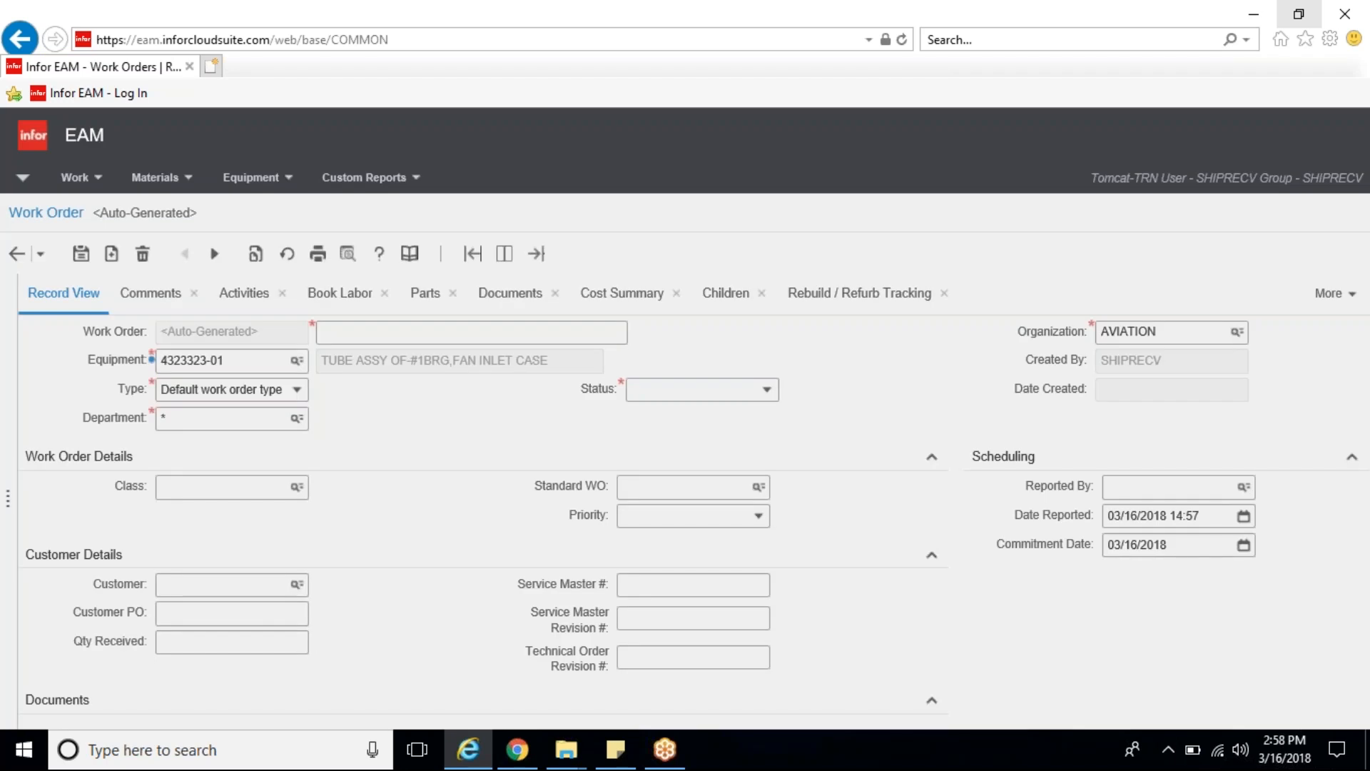
triple_click(551, 360)
click(560, 362)
click(683, 494)
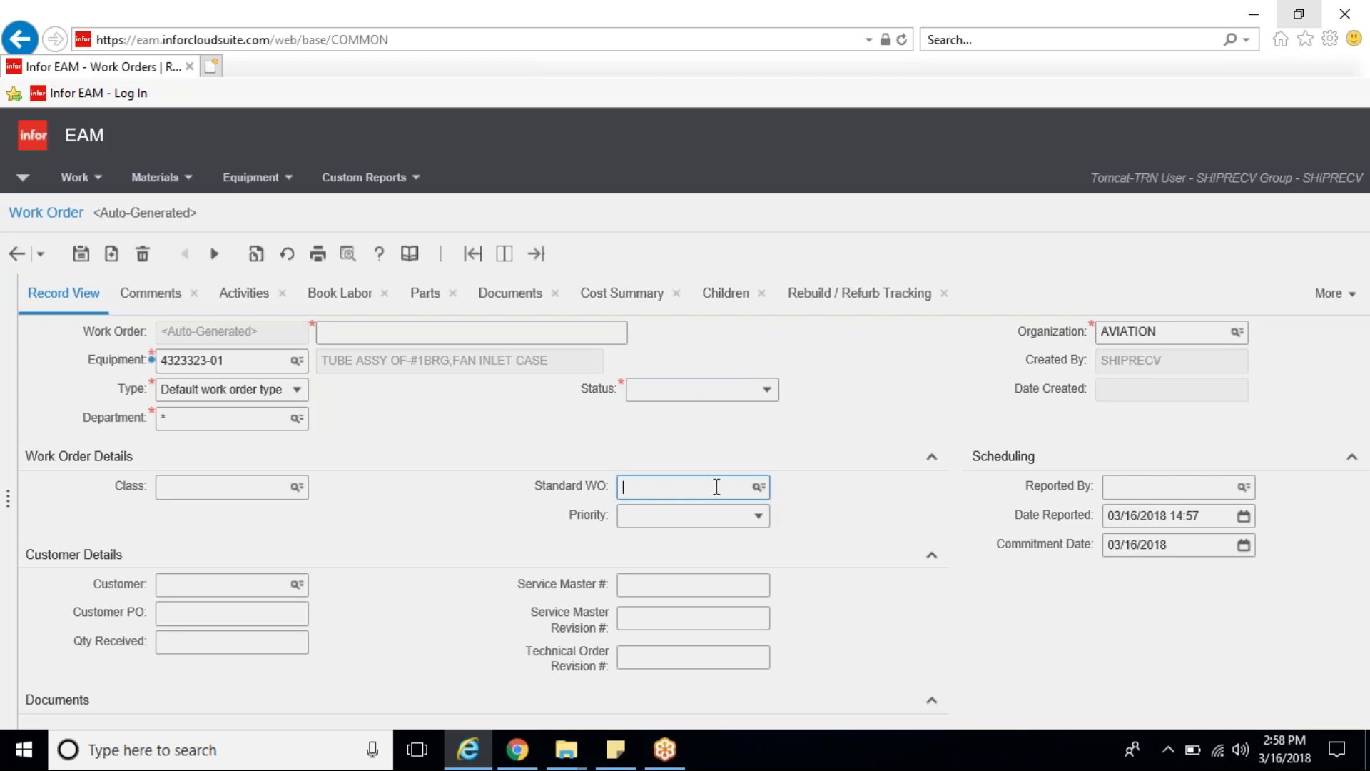
text(1000112762)
Step: Set the work order's status to In Receiving and save the record
click(774, 399)
click(768, 393)
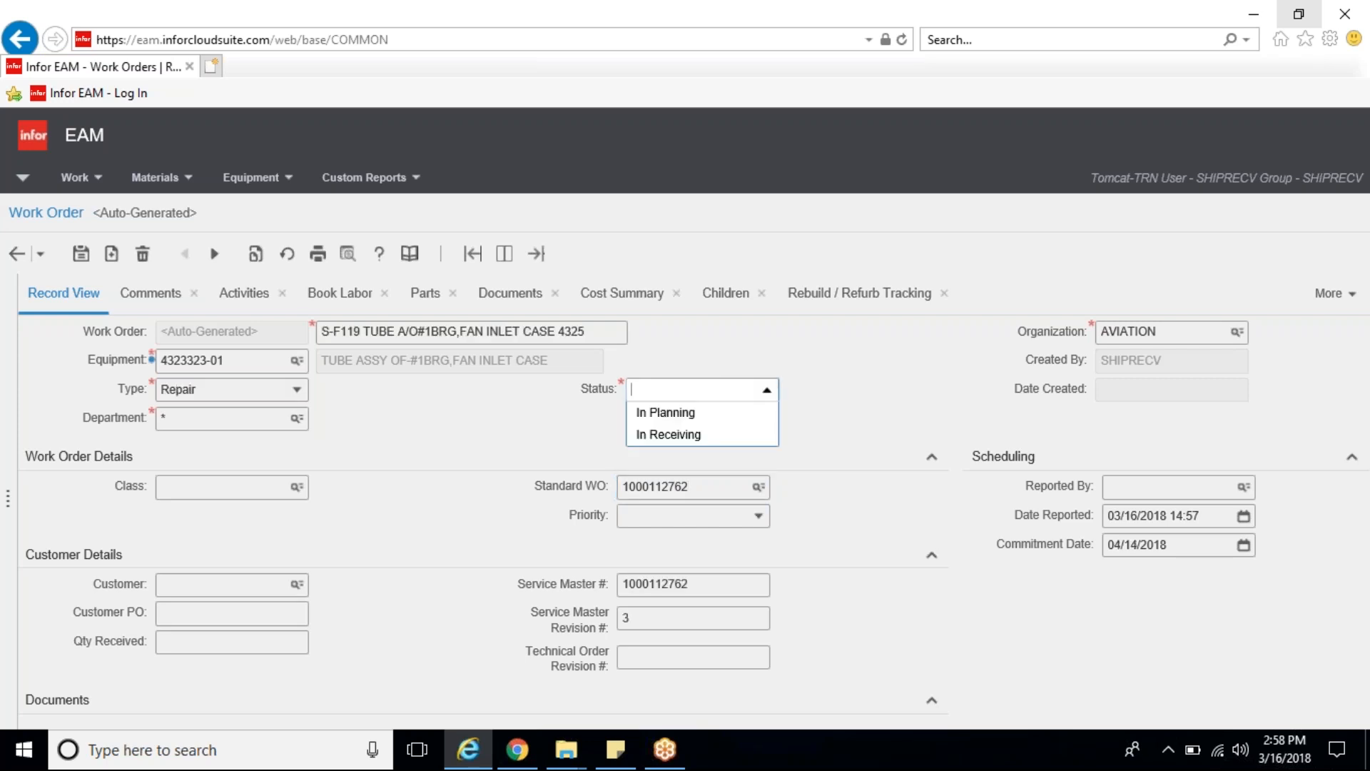
click(657, 435)
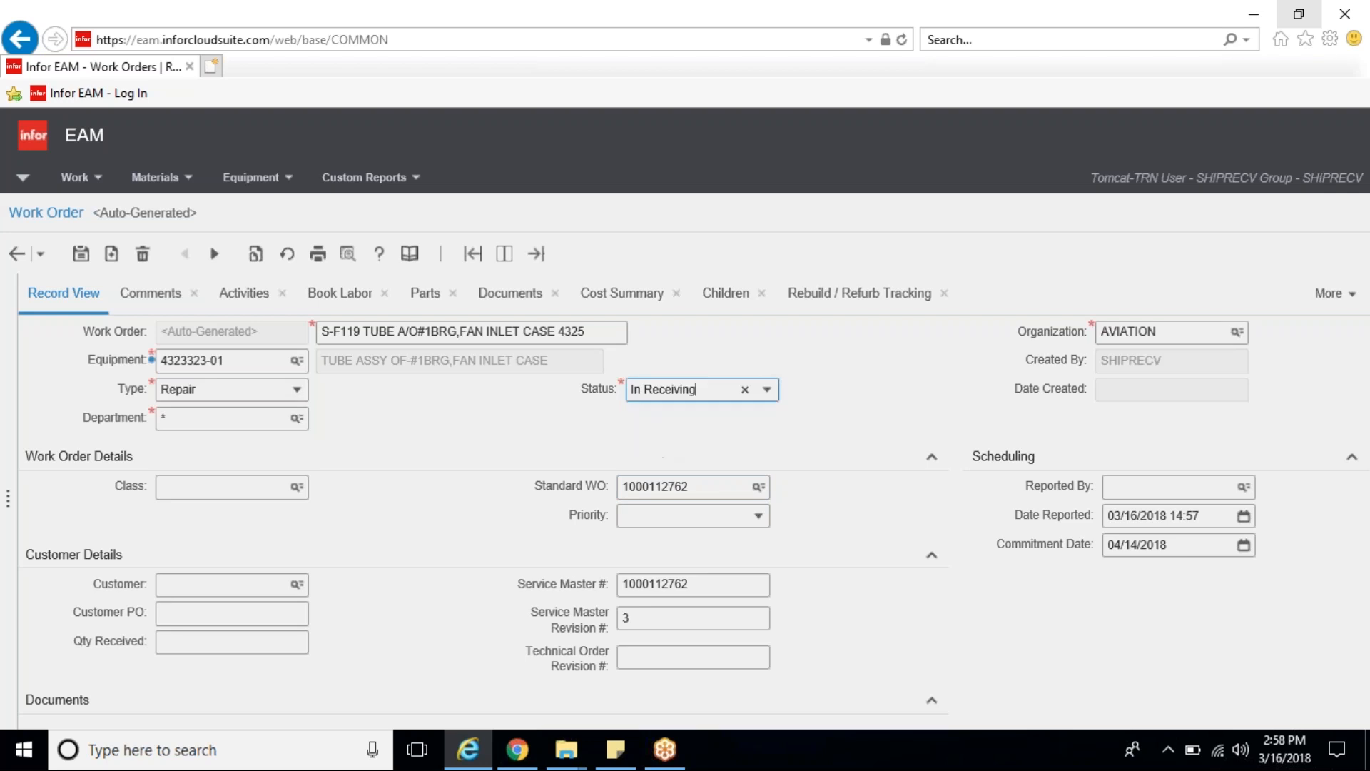
click(81, 254)
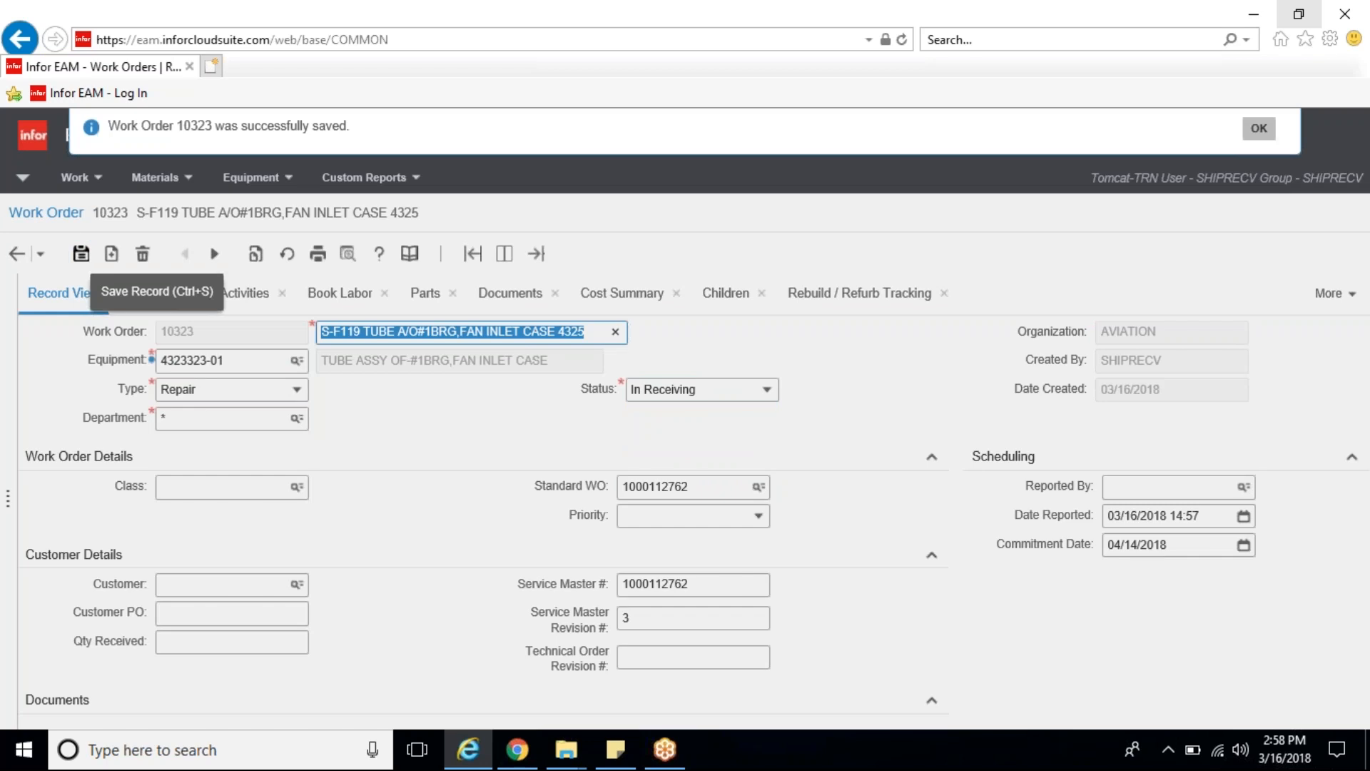
click(1259, 128)
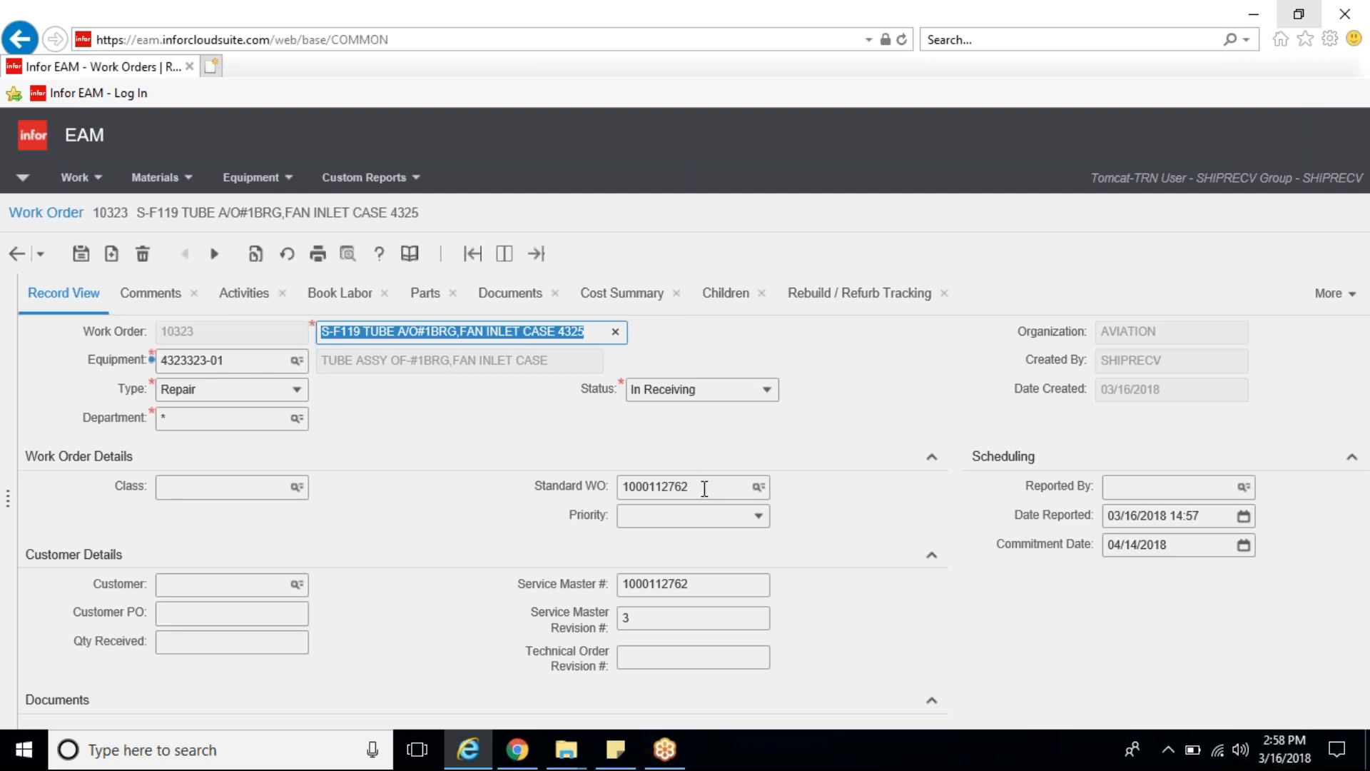
Step: Set the work order's class to MITY (Military) and its priority to 2 - Standard
mouse_move(704, 489)
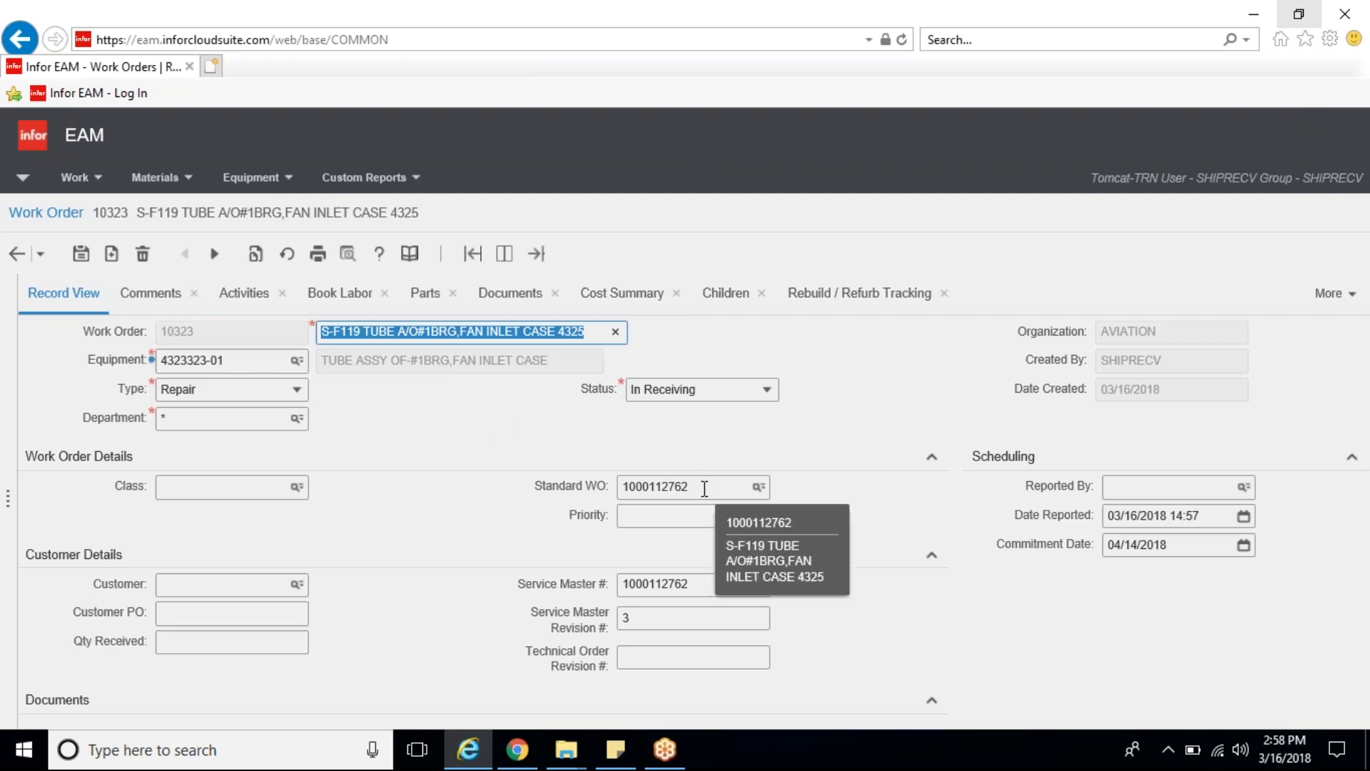
click(710, 588)
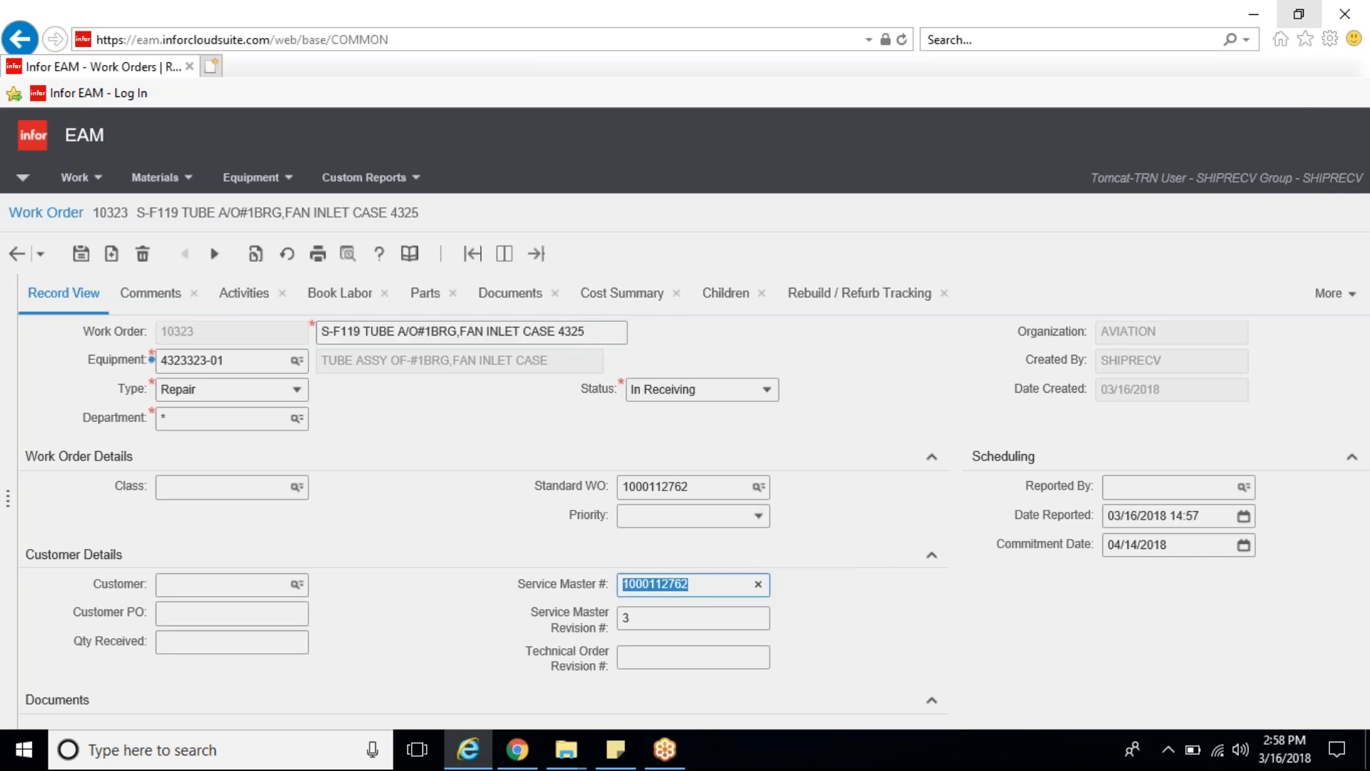
click(687, 621)
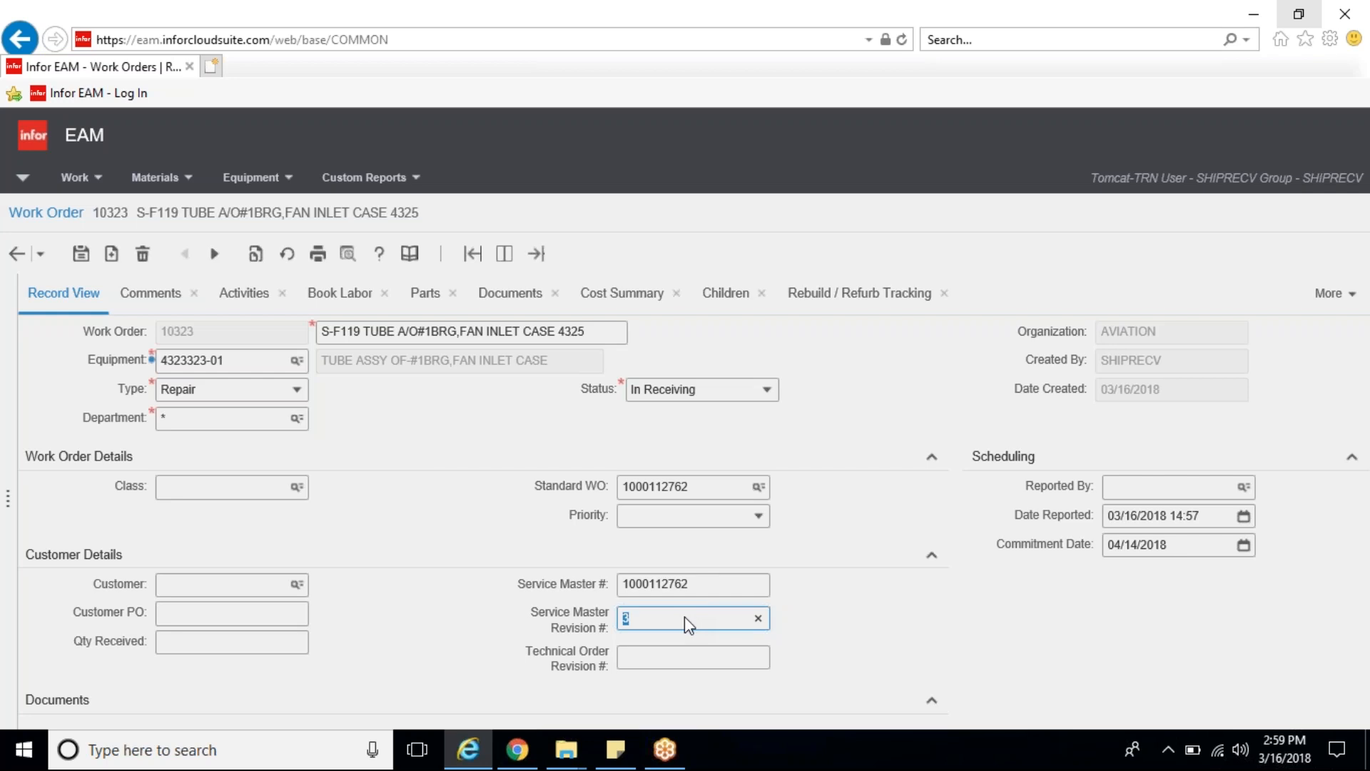
click(296, 488)
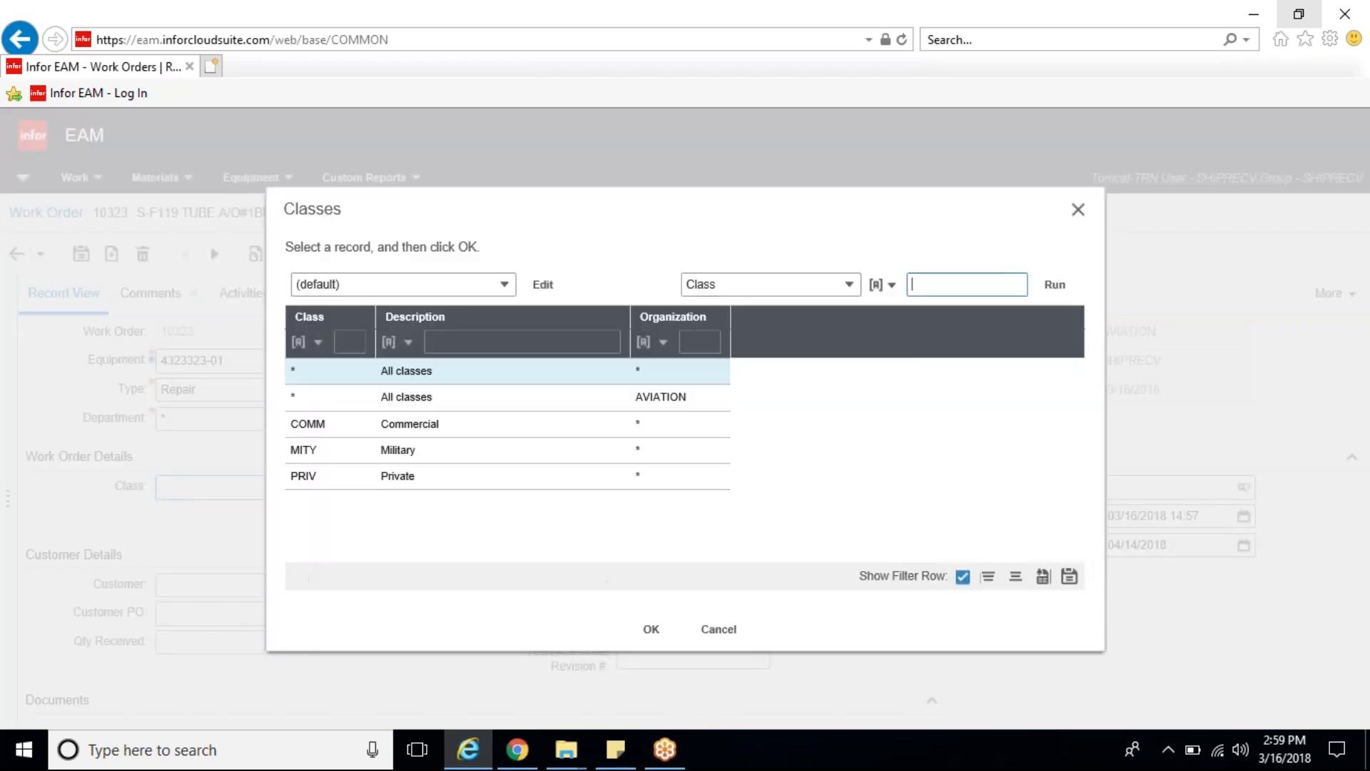
click(476, 450)
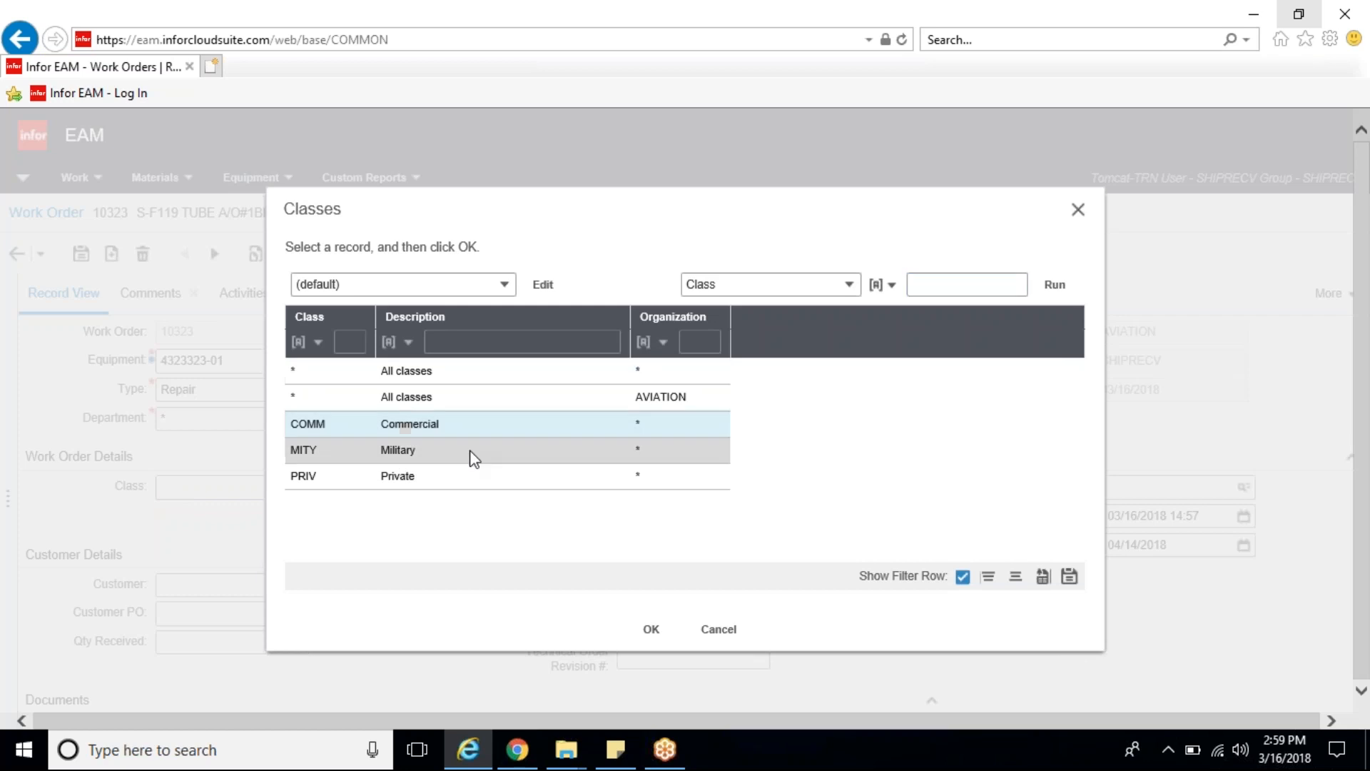
click(455, 477)
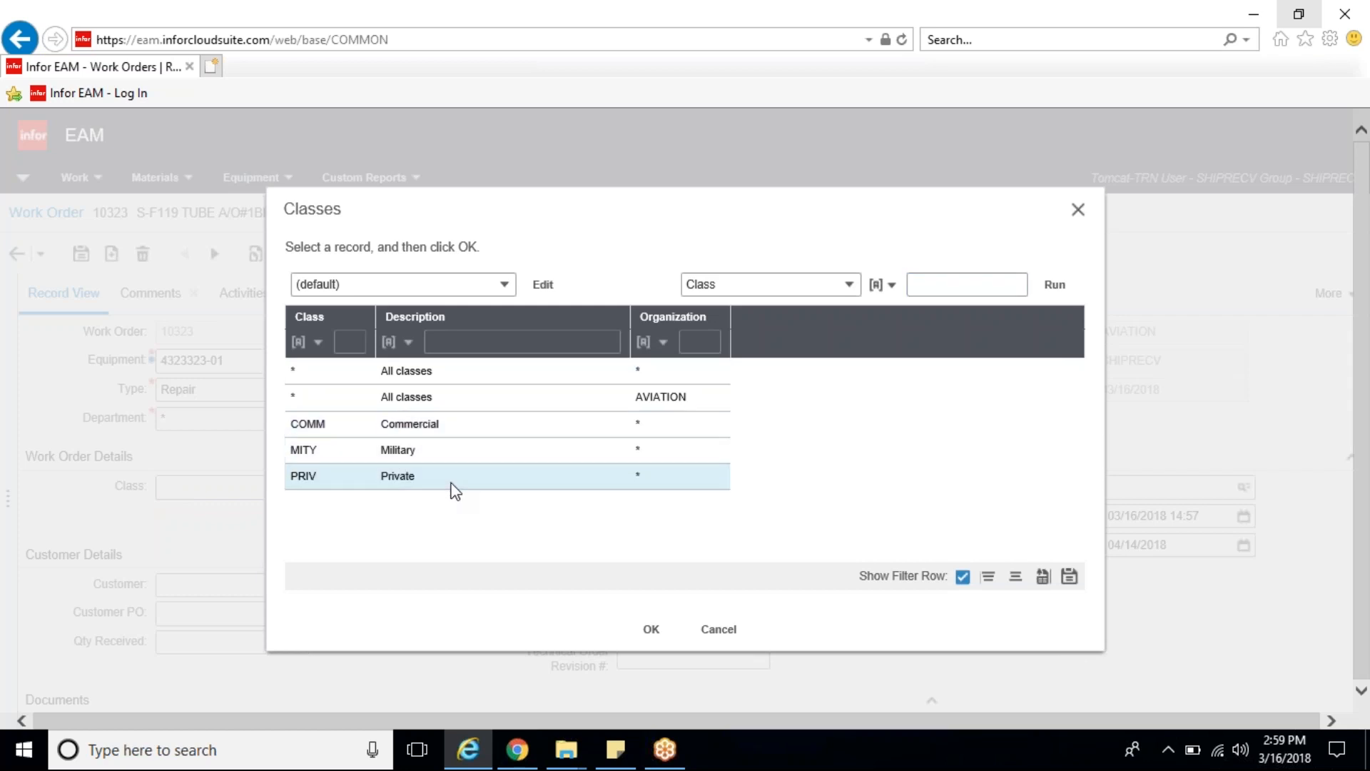
click(485, 452)
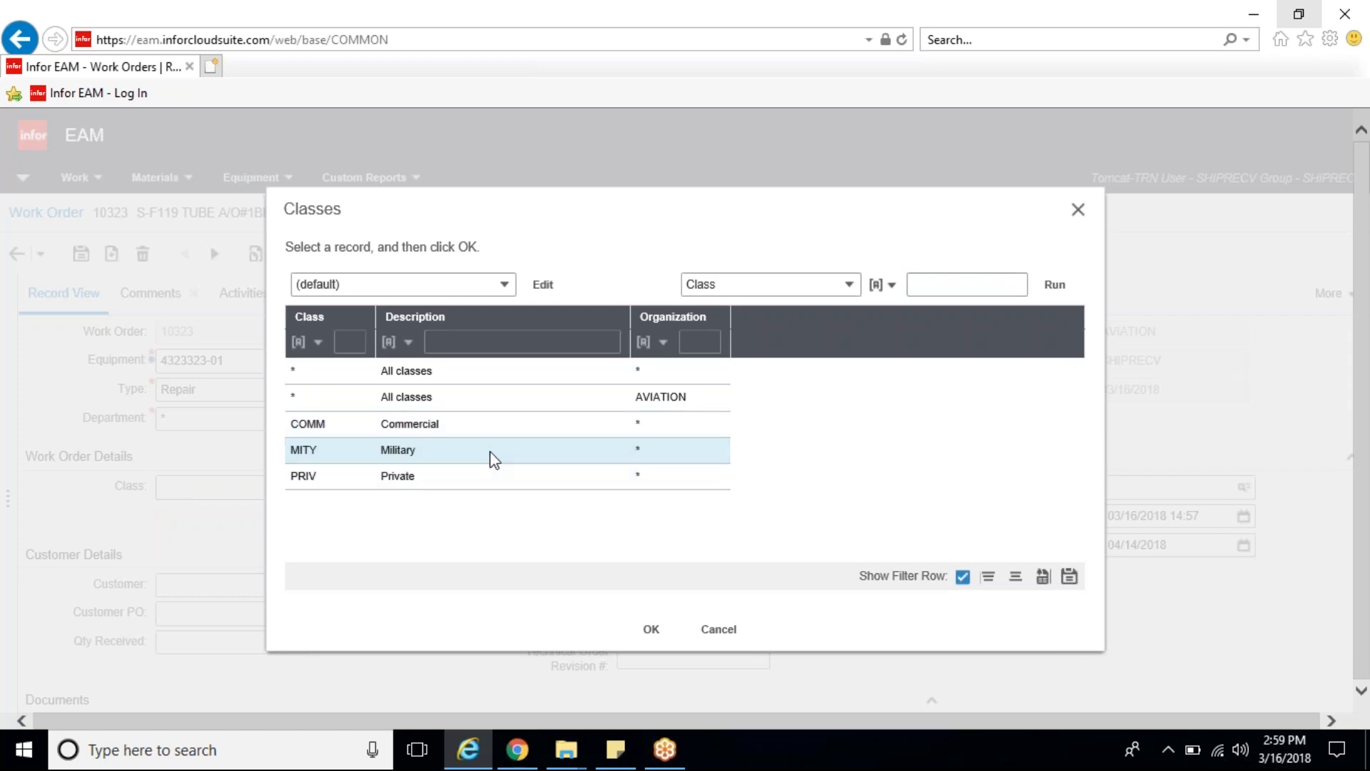
click(651, 632)
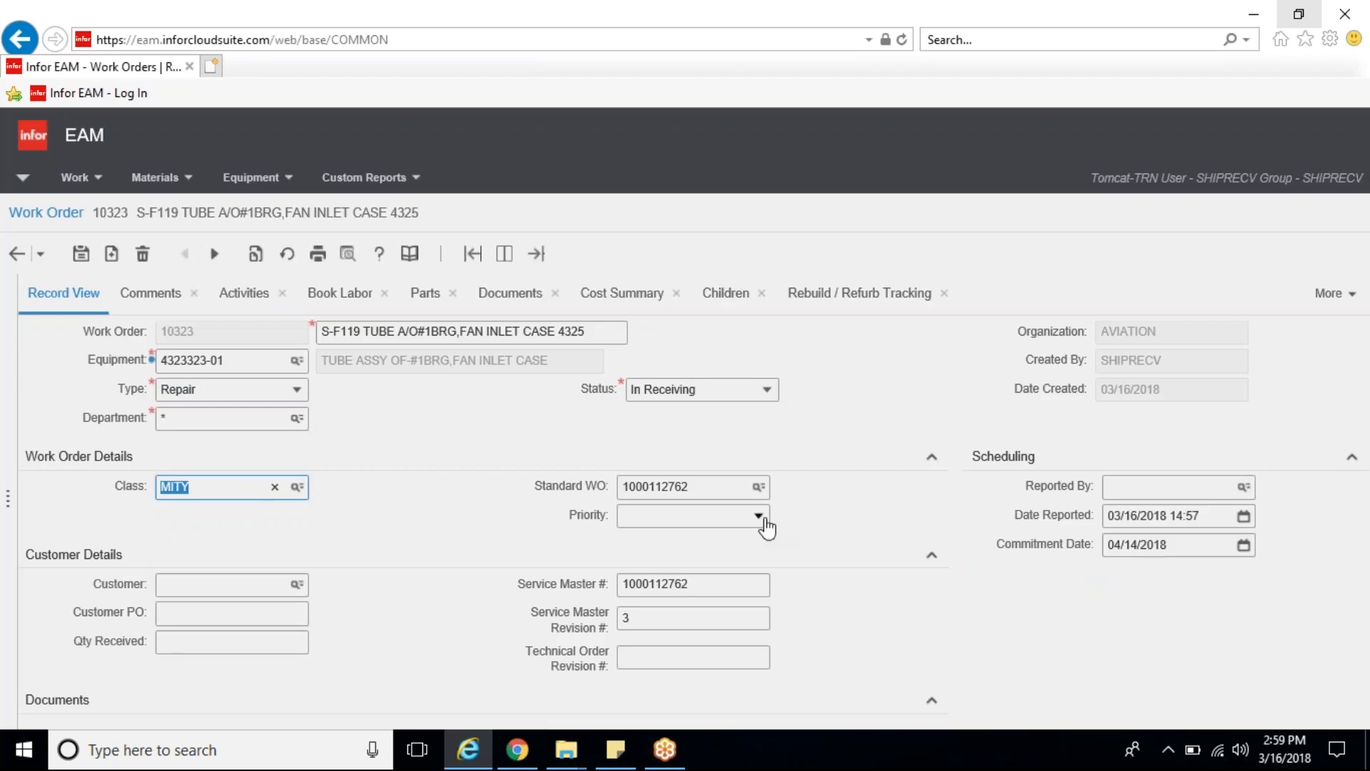
click(764, 520)
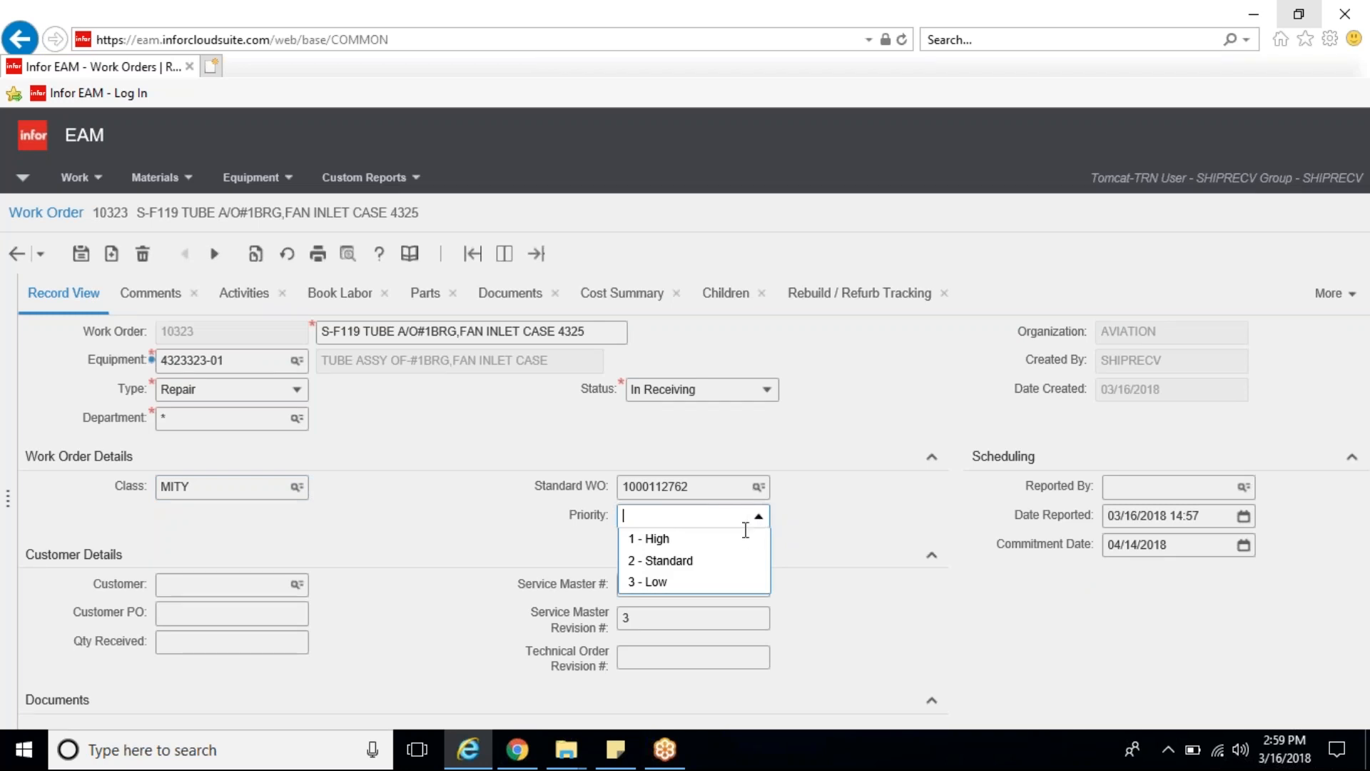
click(689, 561)
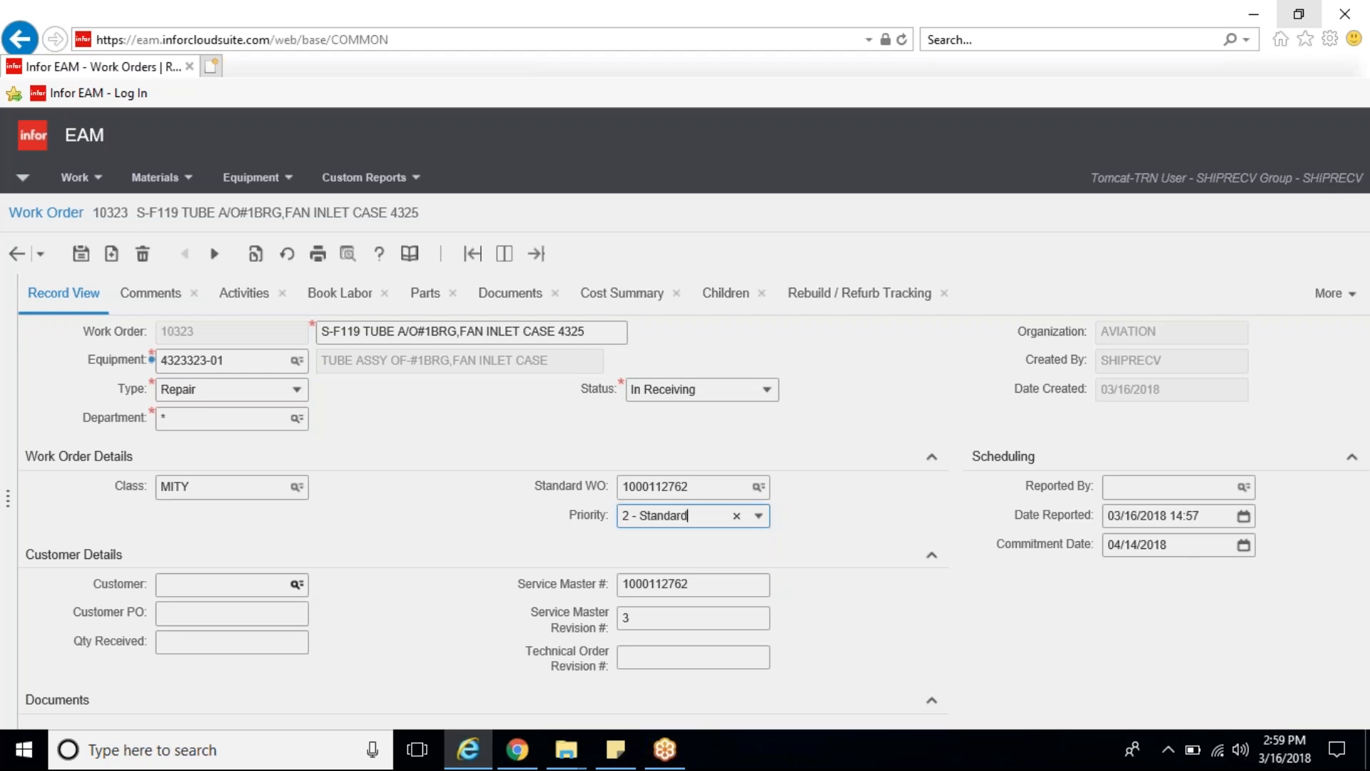
Step: Search the customer descriptions for "pratt" and assign PRATT MAS as the work order's customer
click(296, 585)
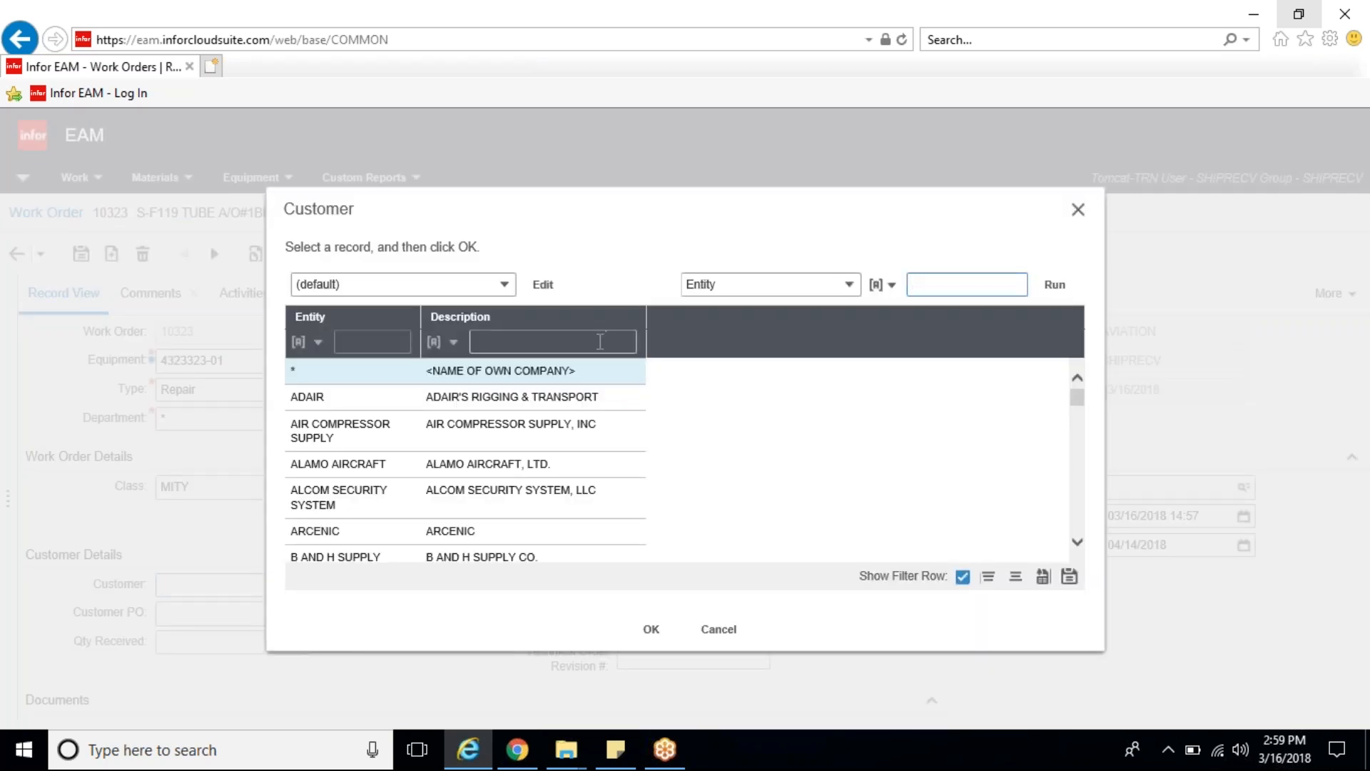
click(601, 342)
text(pratt)
key(Return)
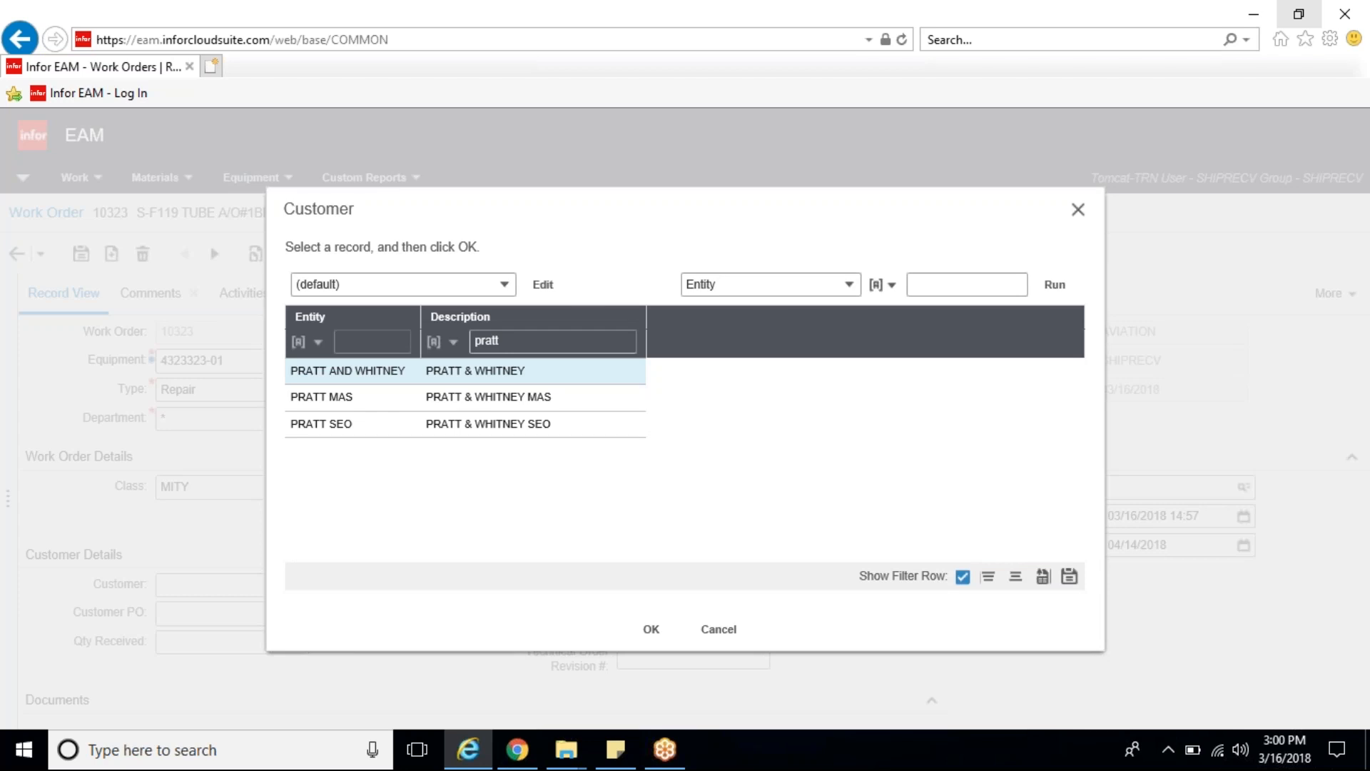
click(370, 397)
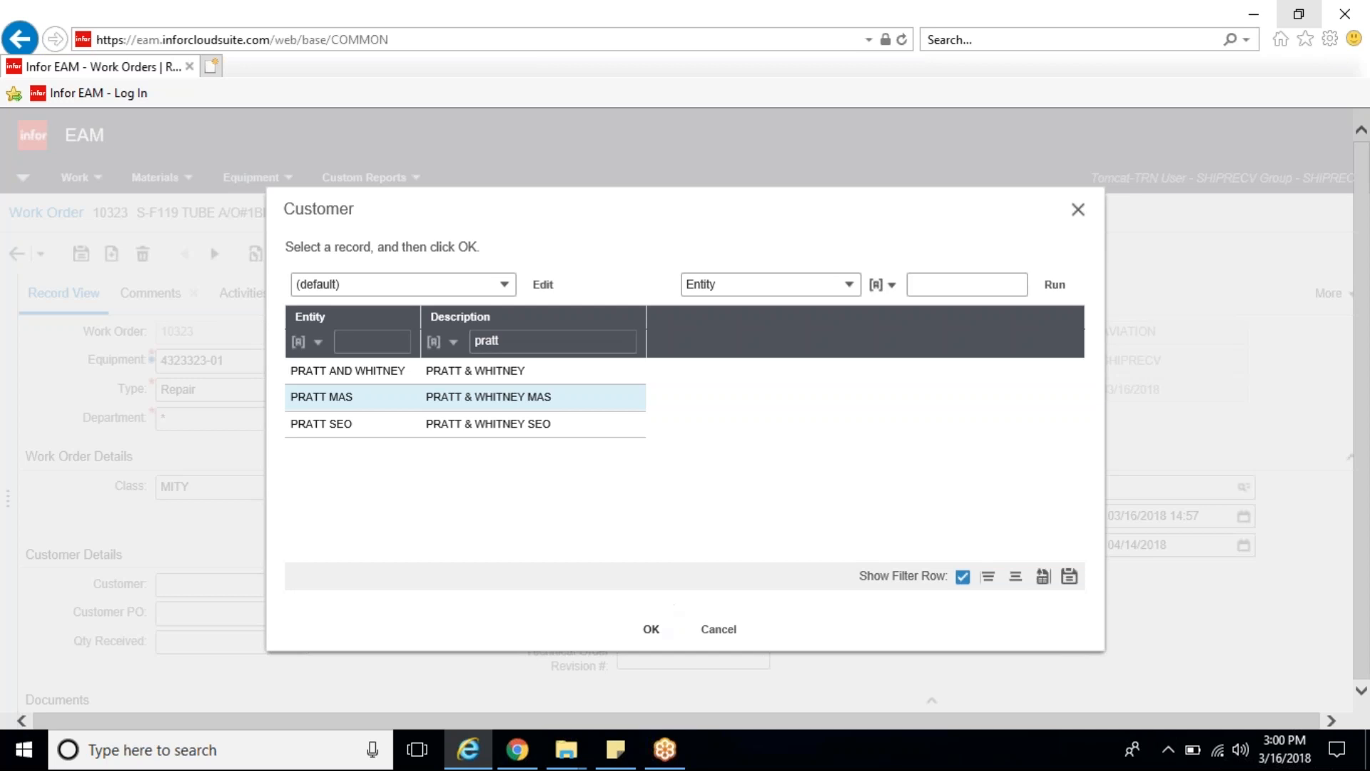
click(652, 629)
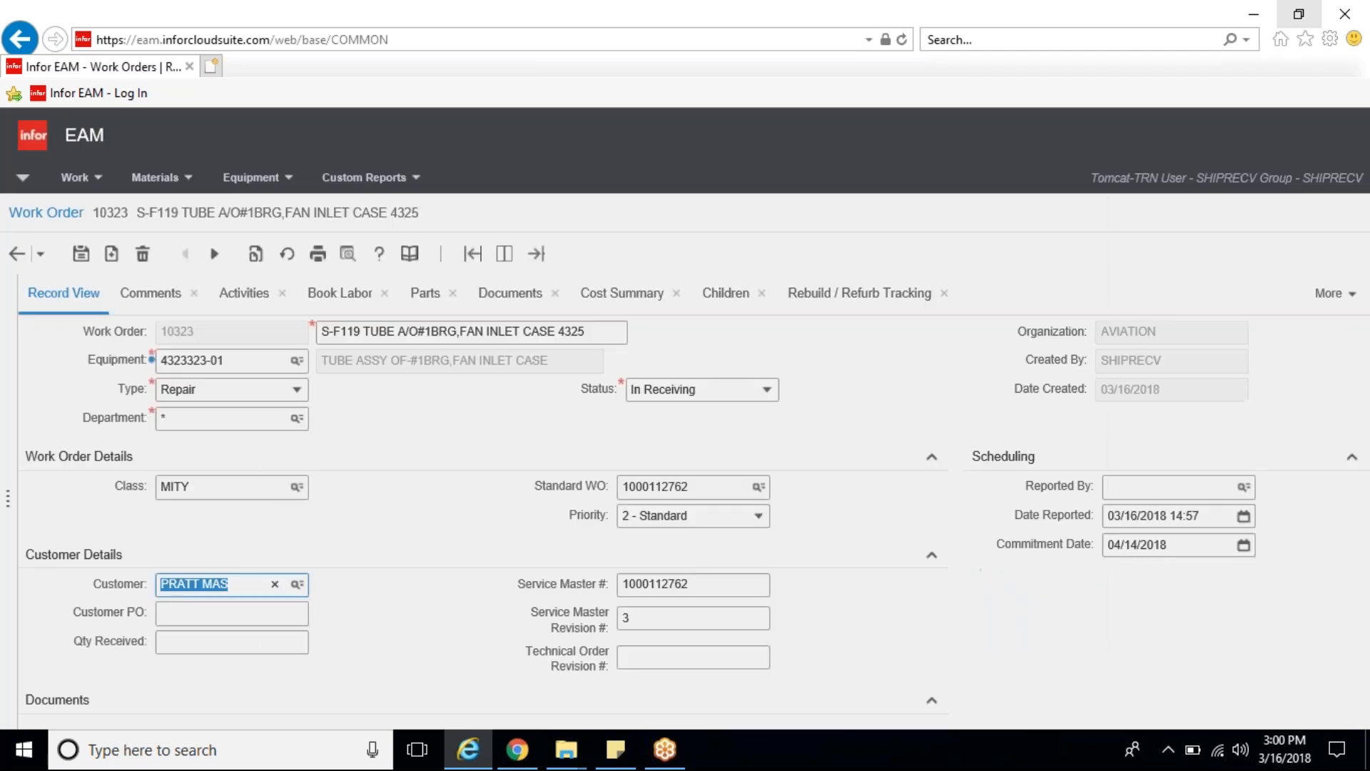
Step: Enter the customer's purchase order number and set the quantity received to 1 in the customer details
click(291, 612)
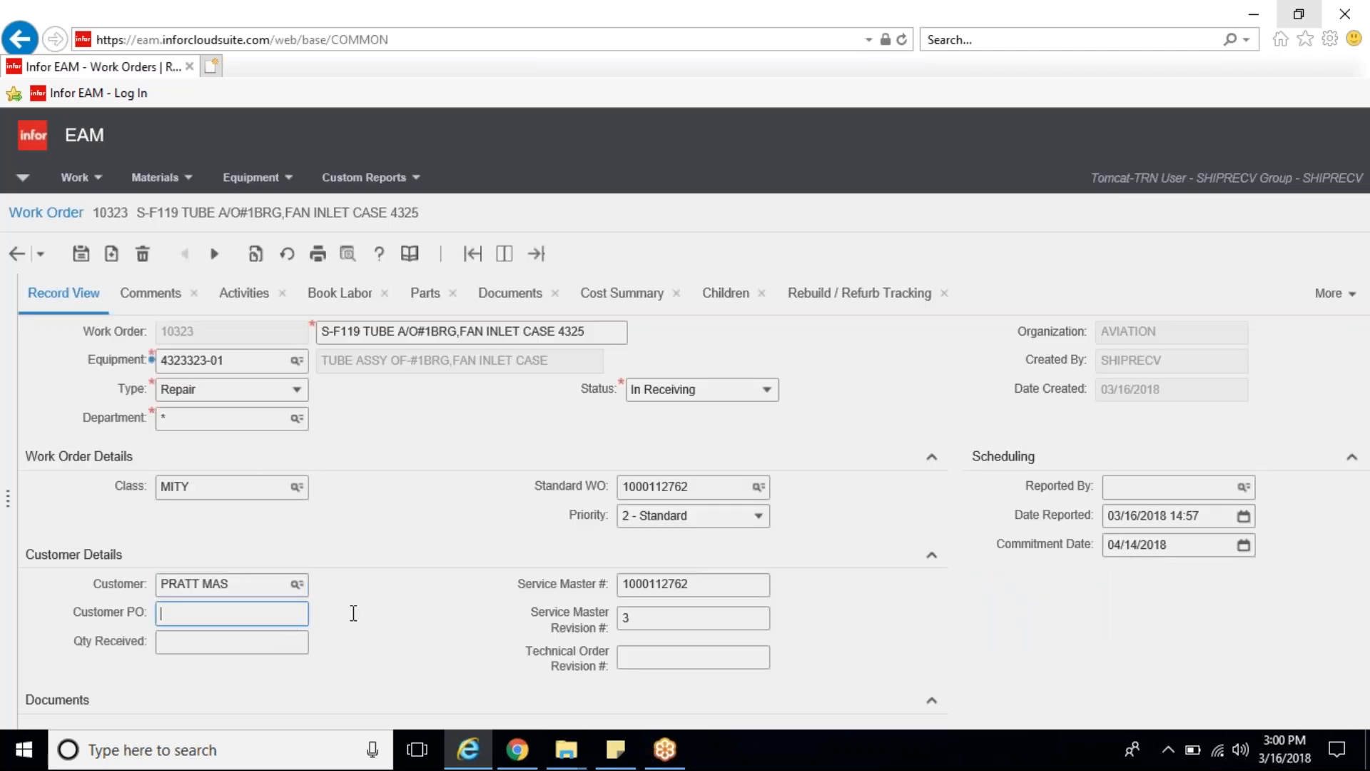
text(4332089090)
click(300, 643)
text(1)
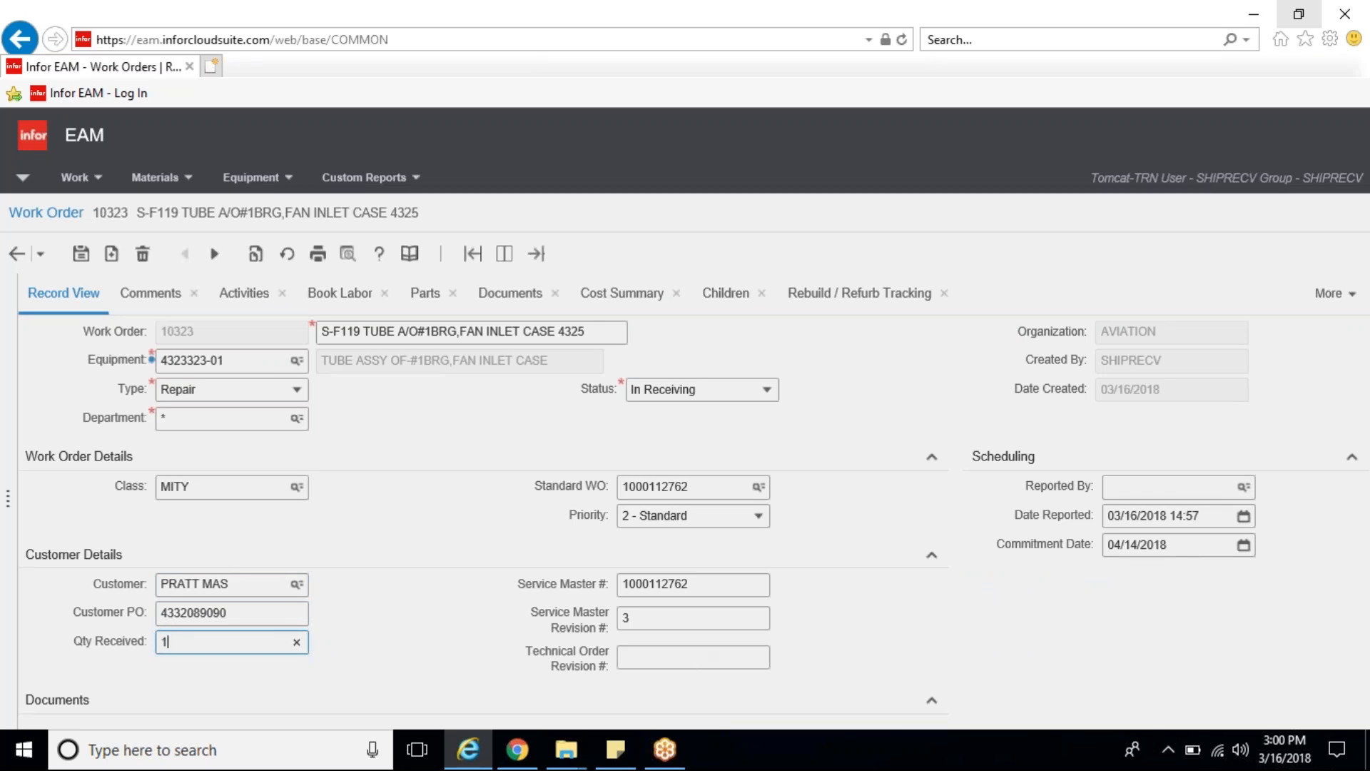
Step: Set the work order's technical order revision number to IETM Rev. 80
click(748, 651)
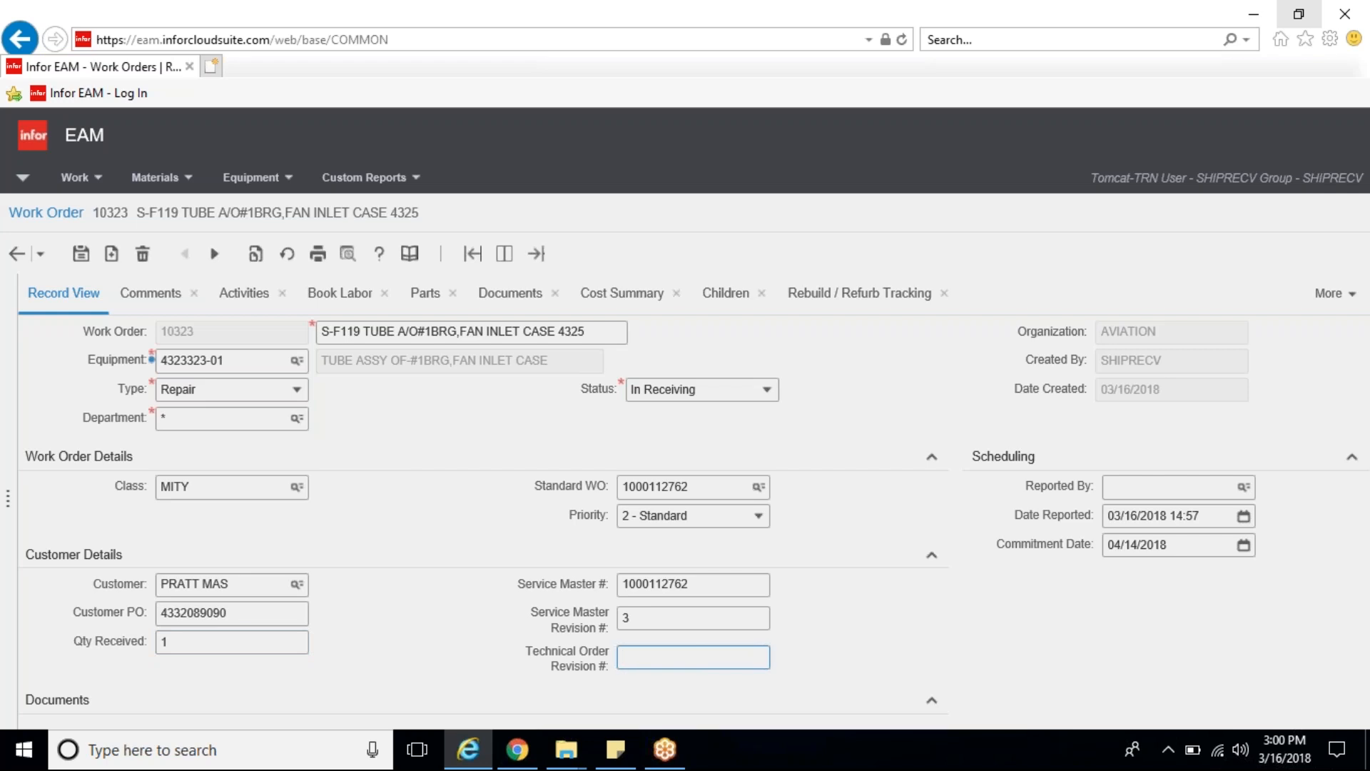
text(IETM Rev. 80)
Step: Enter a rebuild/refurb tracking record for the work order with quantity 1 and output part number 4323323-01
click(865, 297)
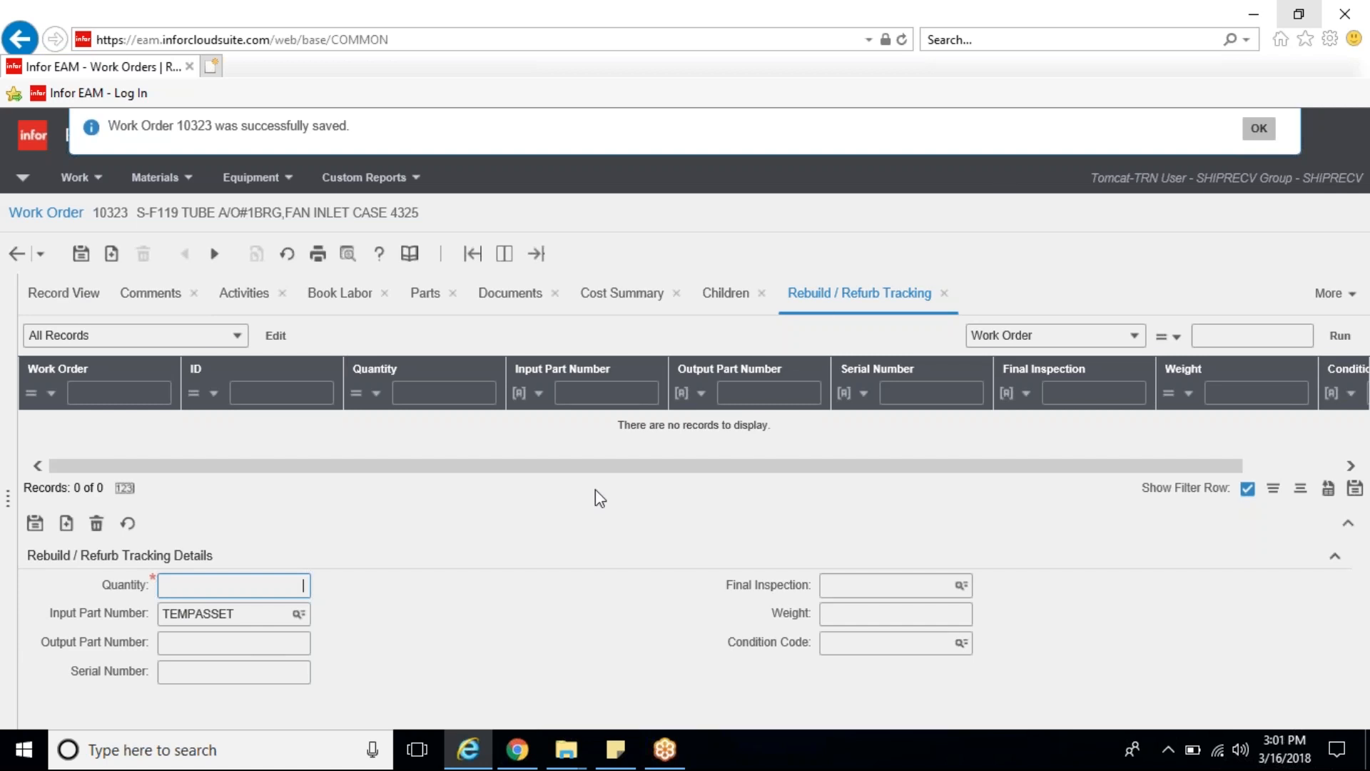
text(1)
key(Tab)
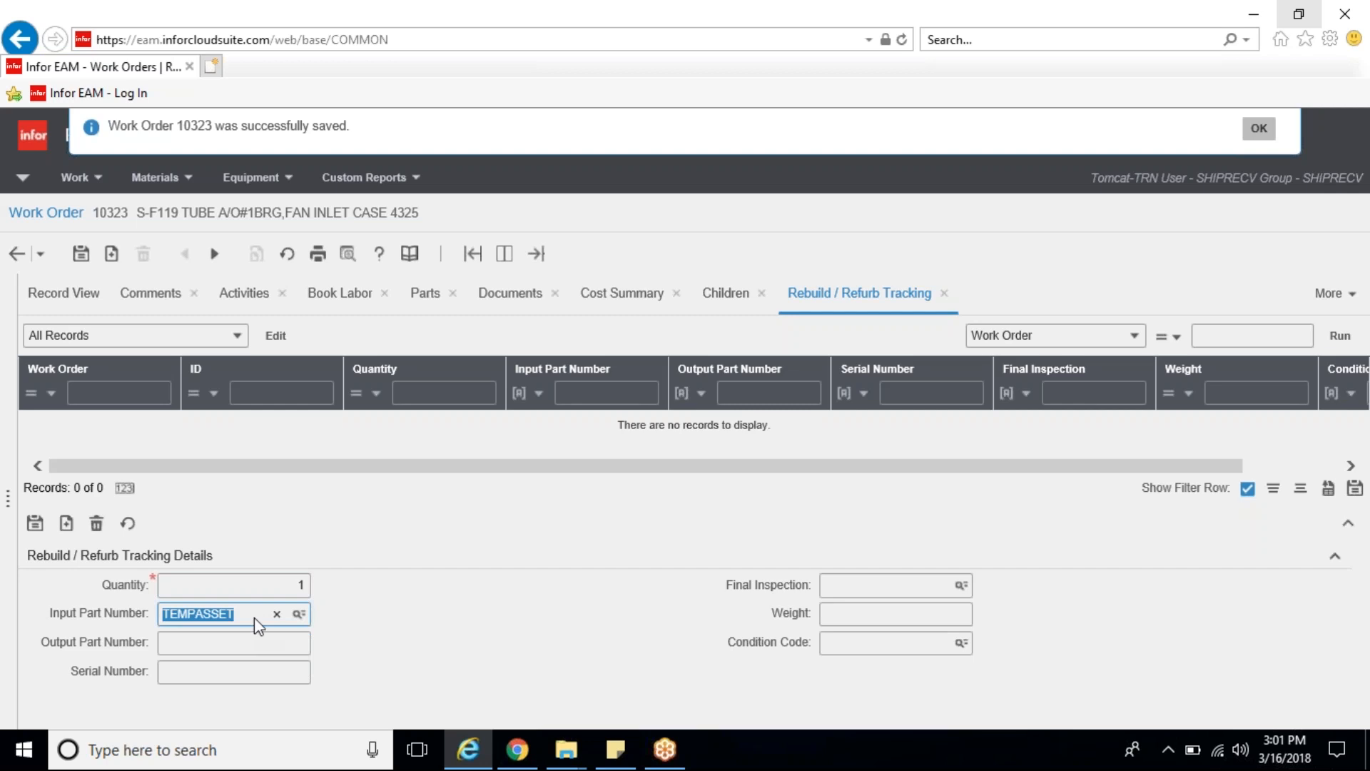
click(286, 643)
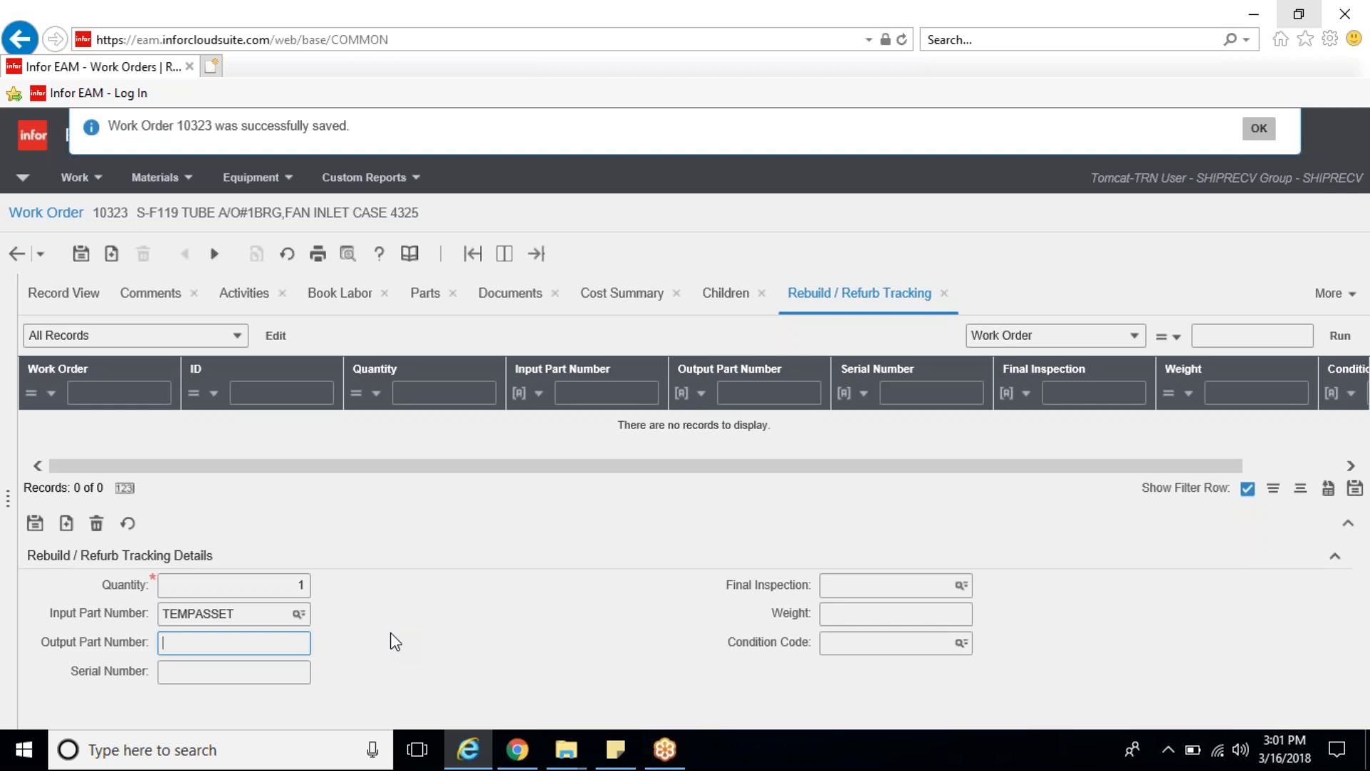
text(4323323-01)
key(Tab)
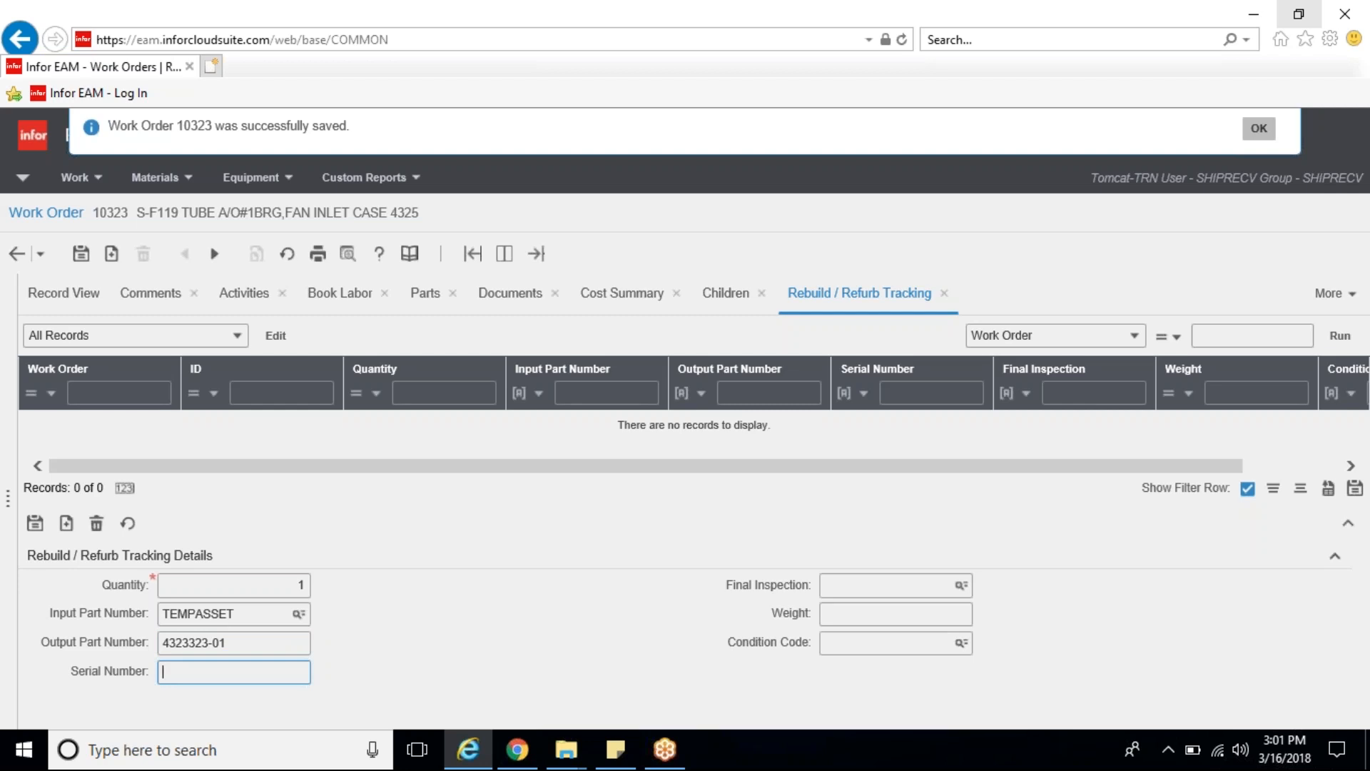
Step: Set the tracking record's final inspection to PASS and save the record
click(955, 587)
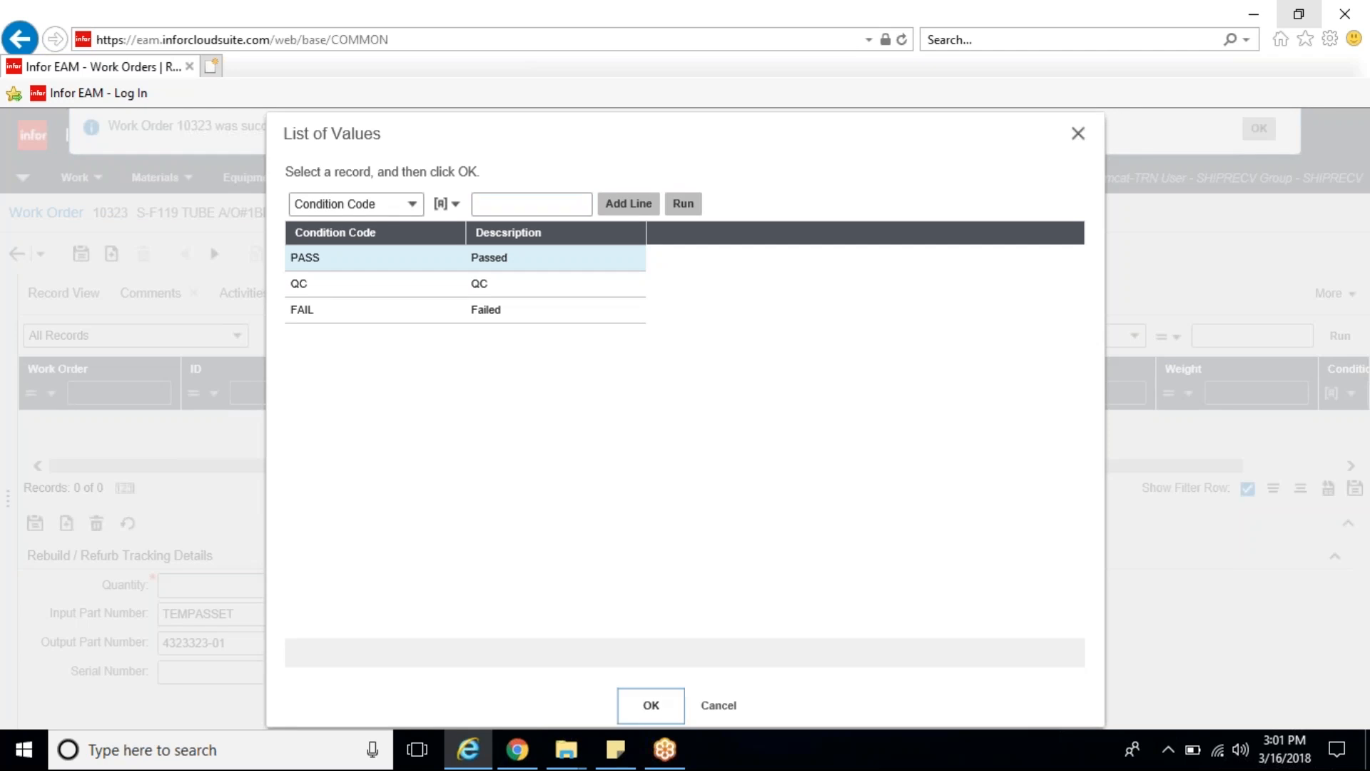
click(651, 706)
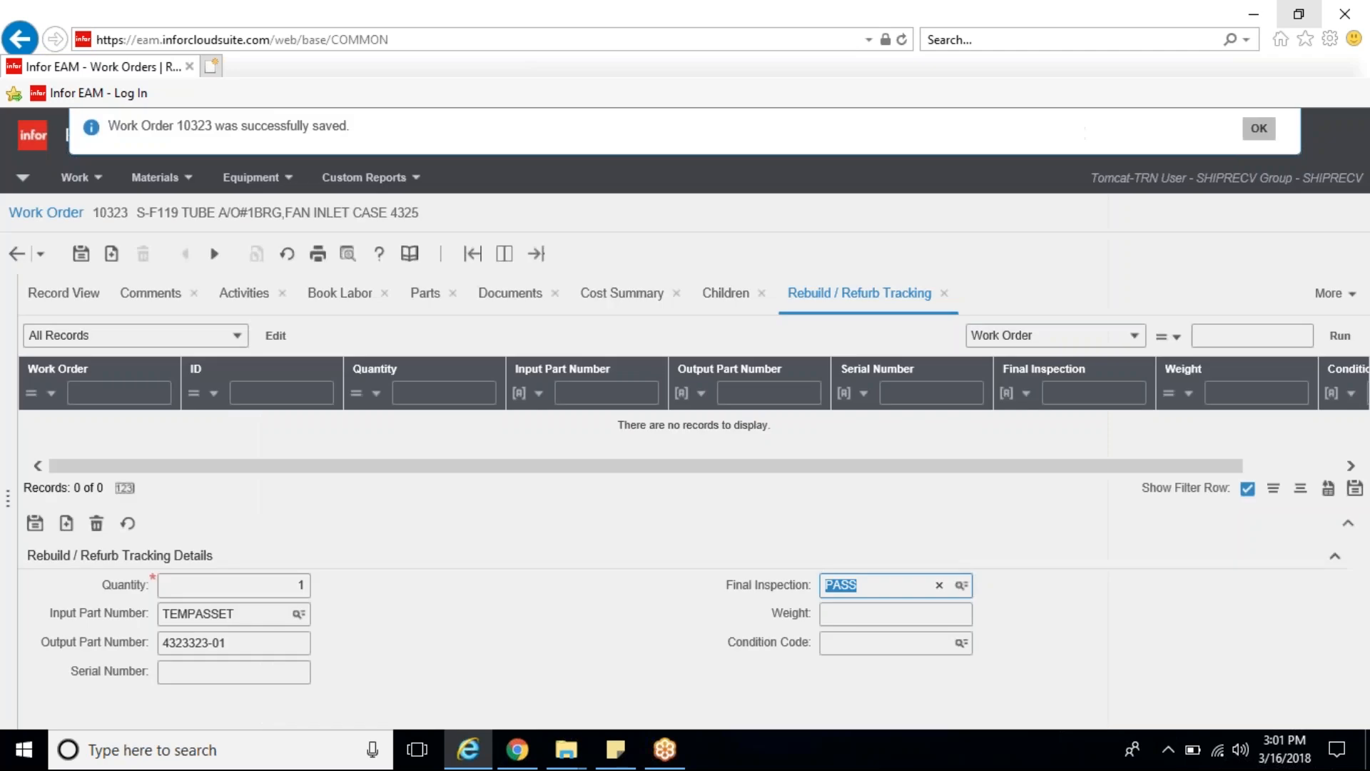
click(36, 525)
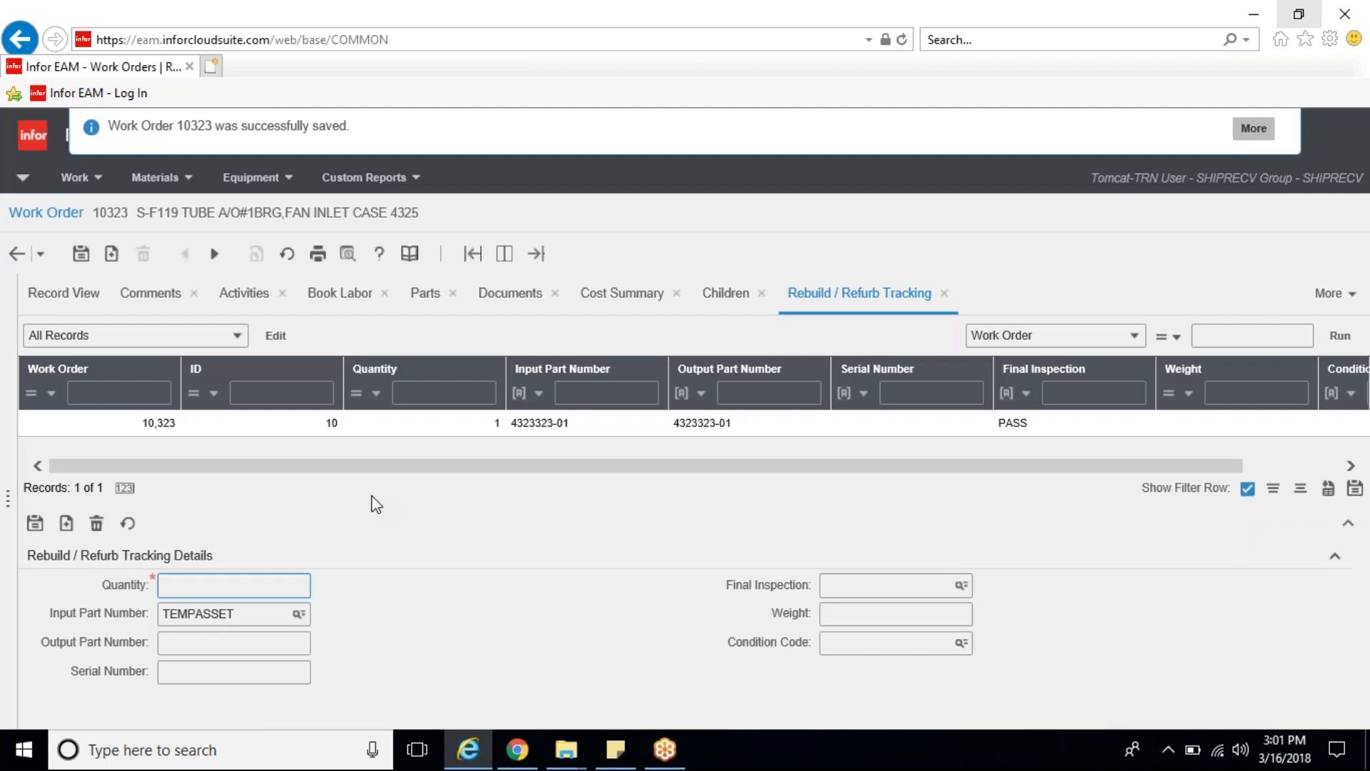
Step: Change the saved tracking record's output part number to 4323323 and save it
click(352, 425)
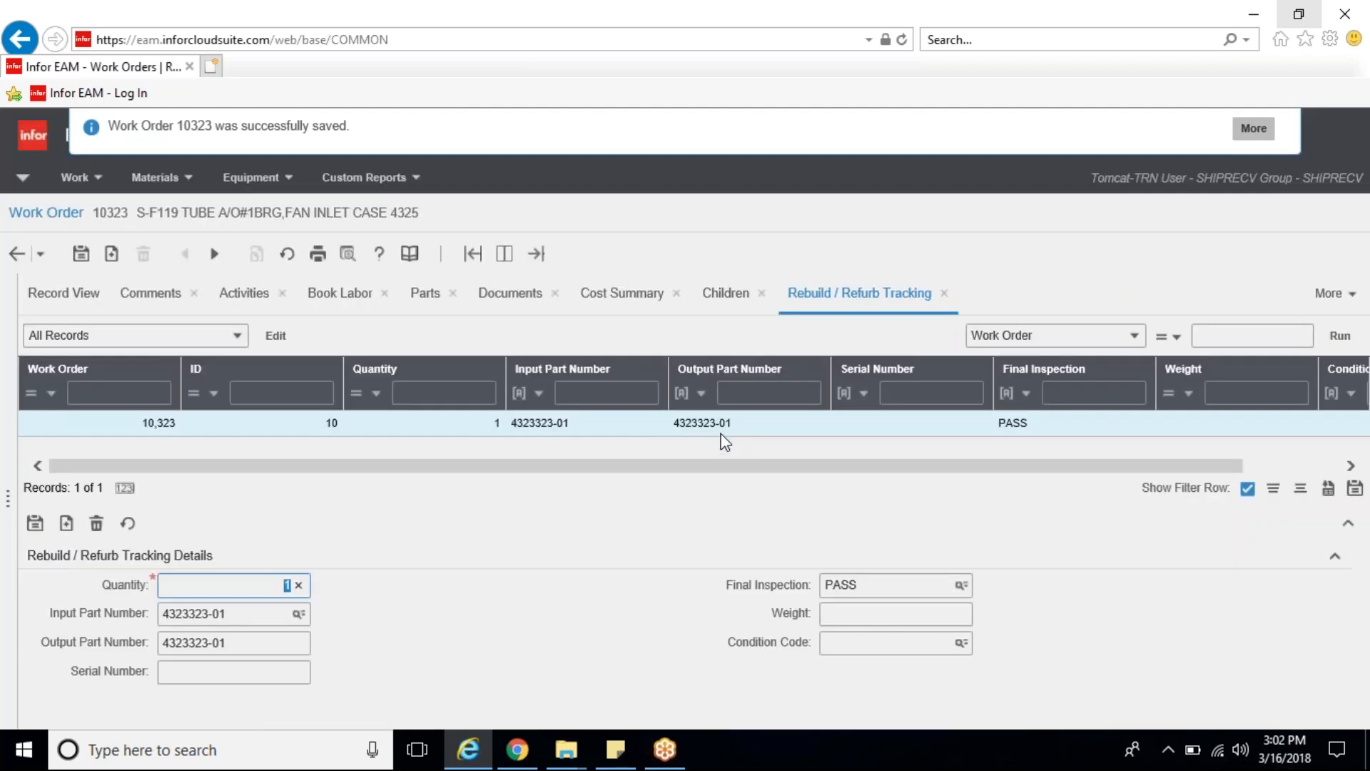
click(667, 457)
click(239, 643)
click(250, 644)
key(BackSpace)
key(BackSpace)
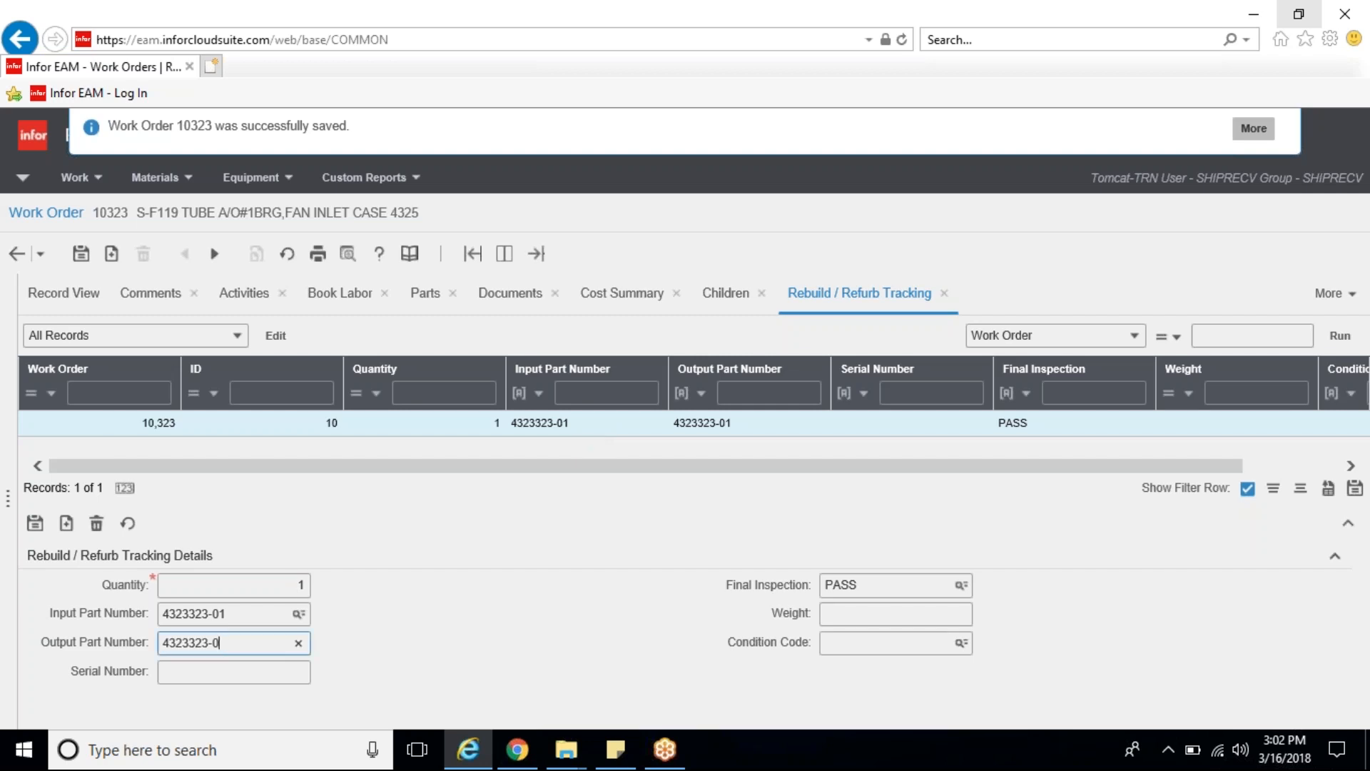
key(BackSpace)
click(35, 524)
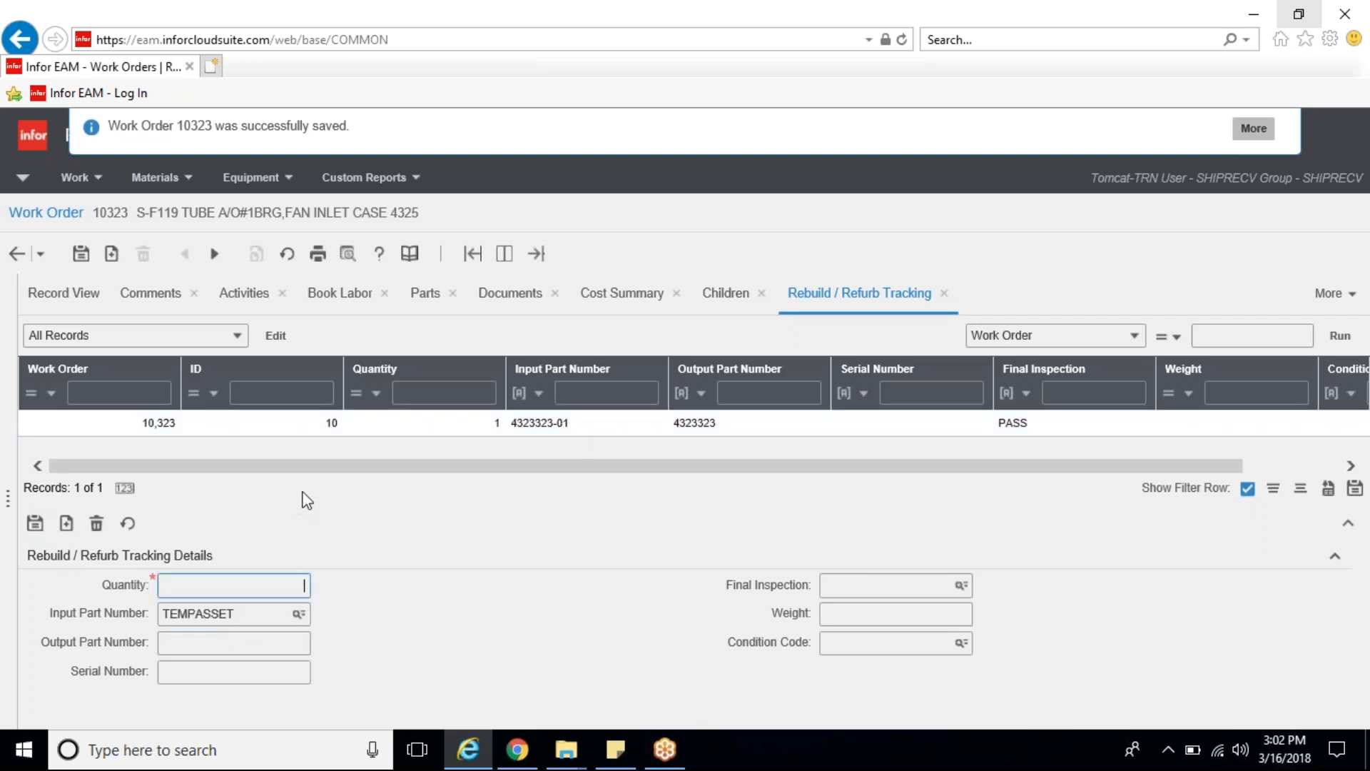
Step: Set the tracking record's quantity to 12 and save it
click(457, 429)
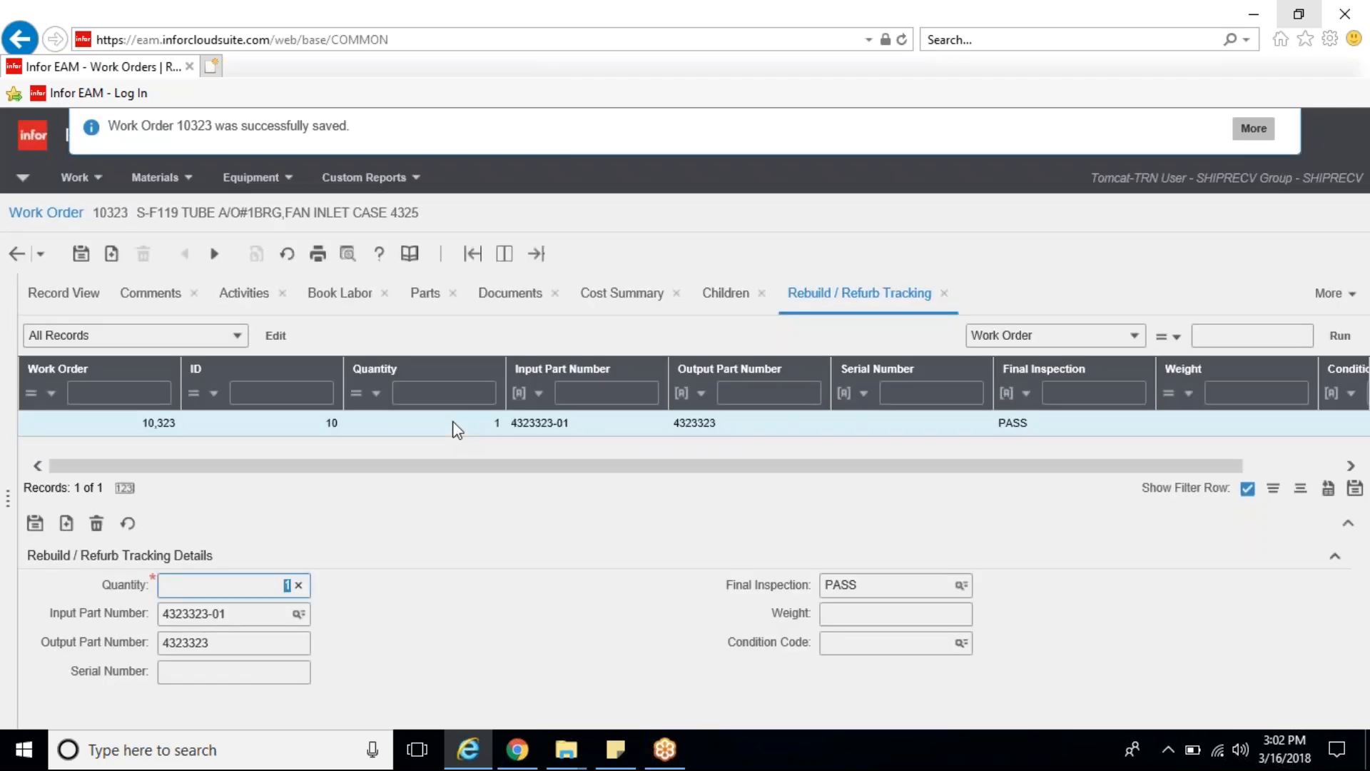
text(12)
click(35, 523)
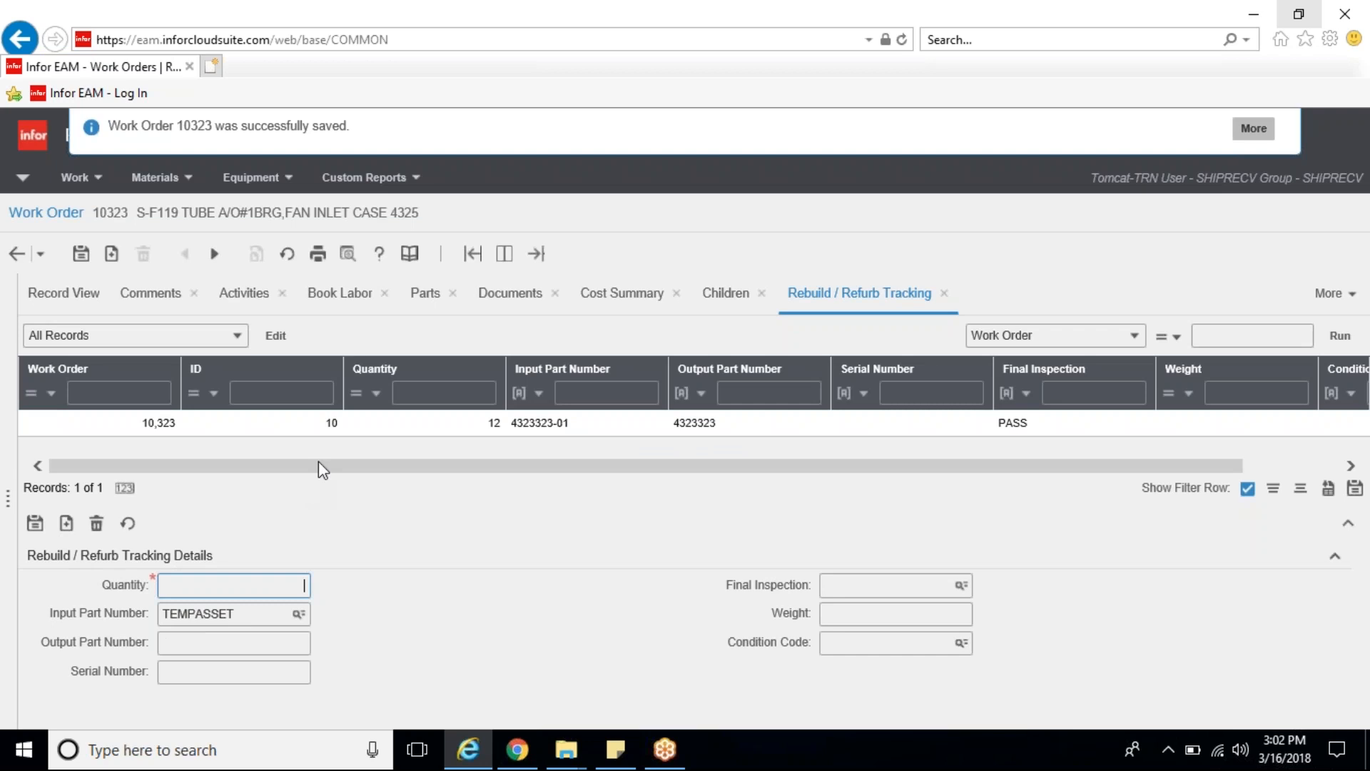
Step: Set the tracking record's quantity to 1 and its serial number to TWA84848, and save it
click(367, 424)
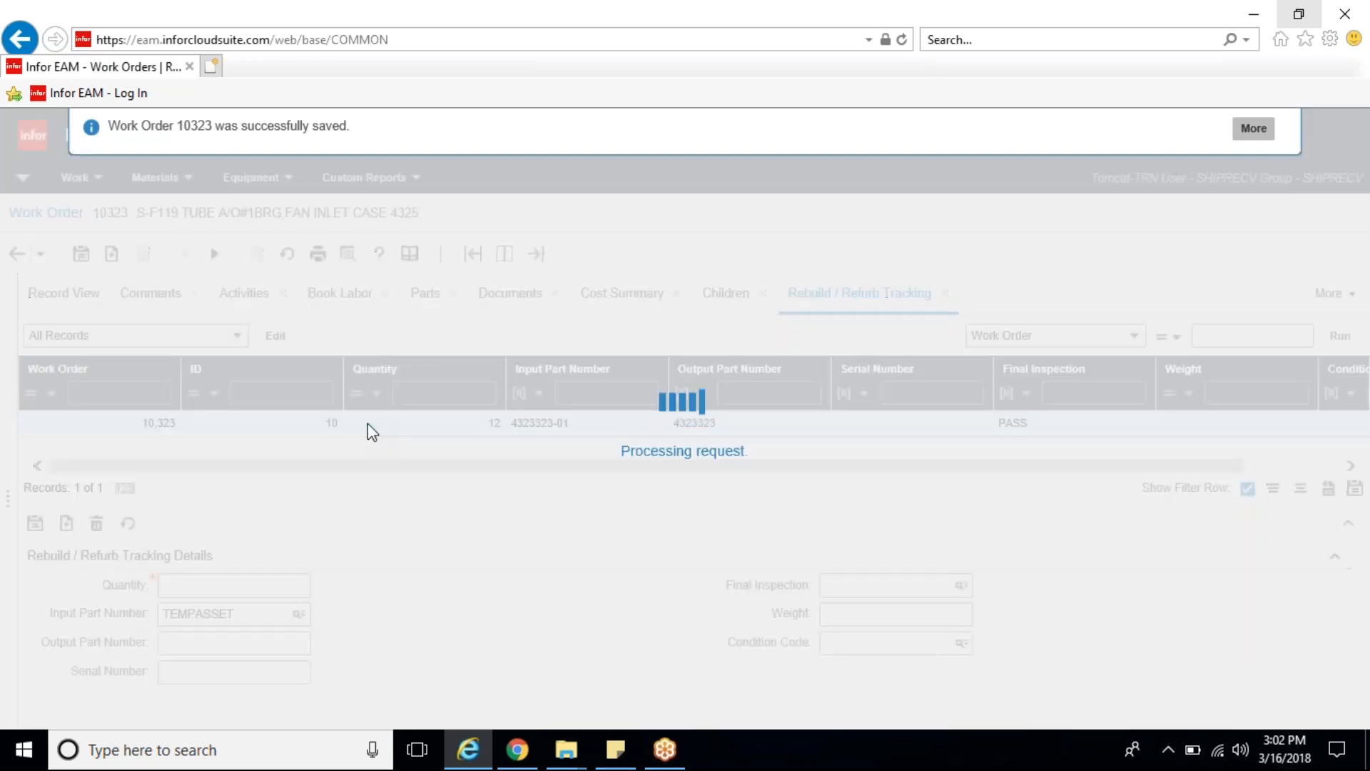
text(1)
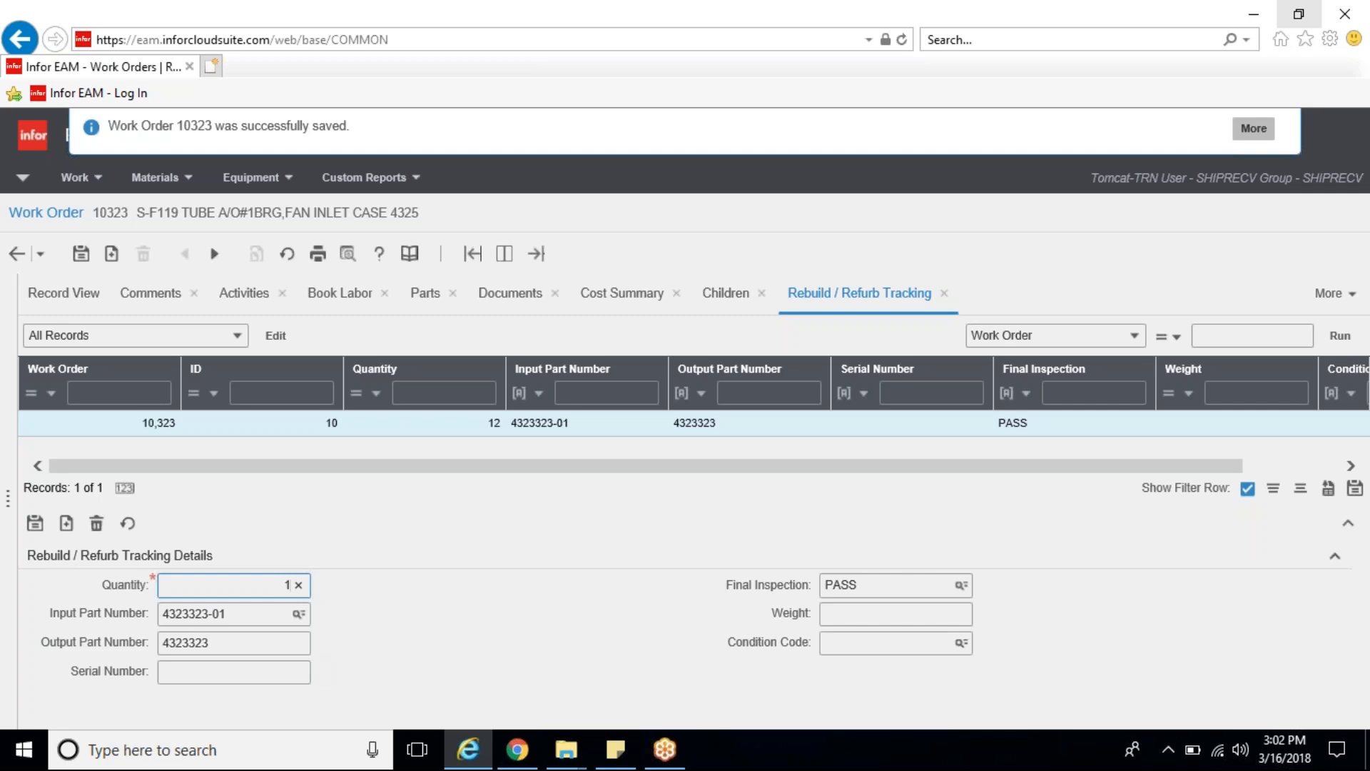
click(260, 669)
text(TW)
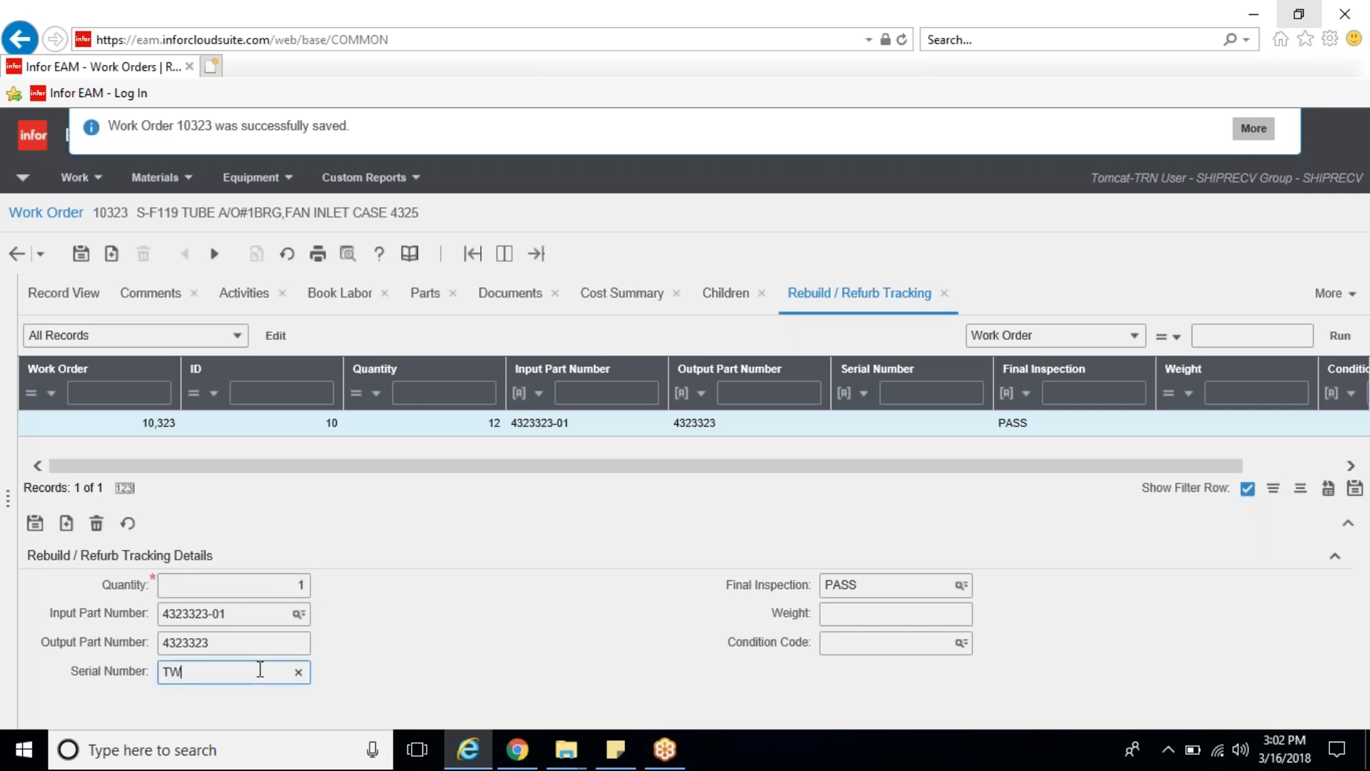
text(A84848)
click(33, 524)
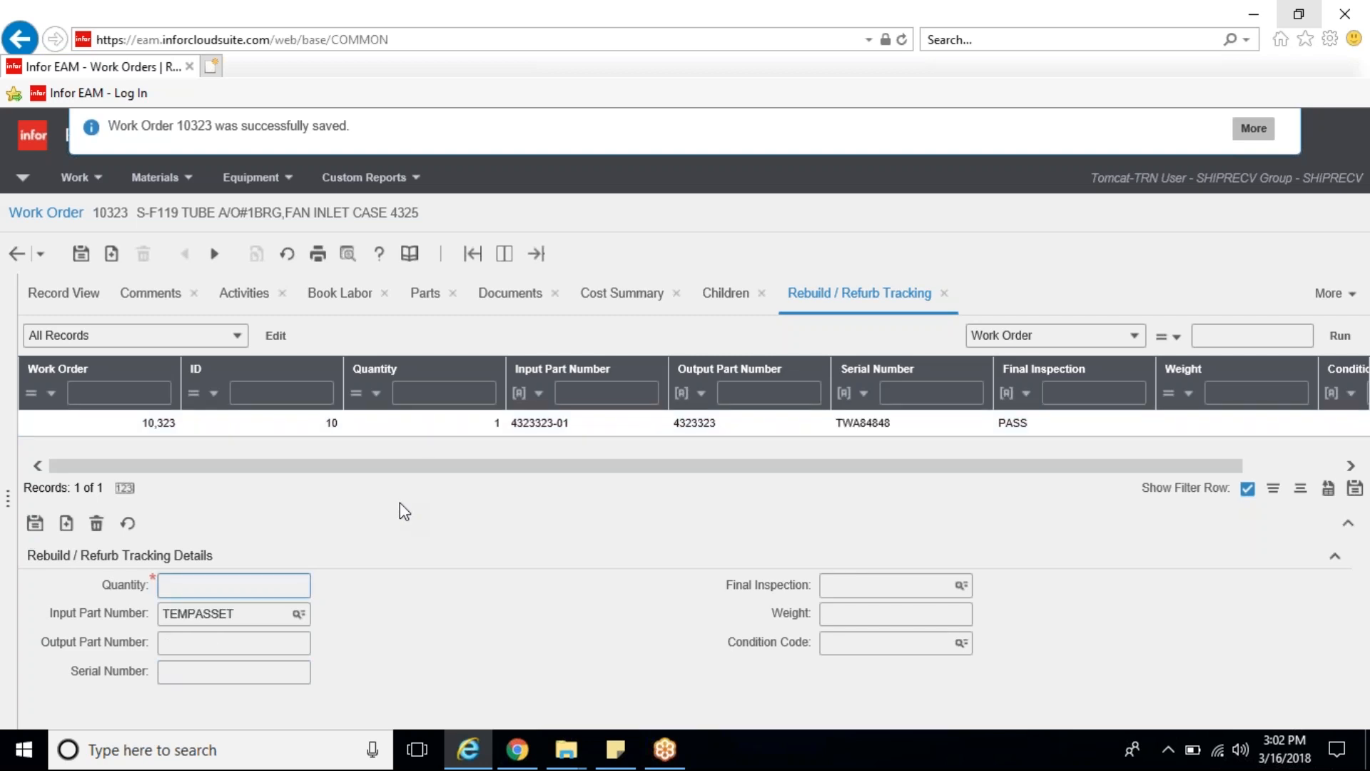
Step: Start printing the work order from its main record and restrict the pages to print to page 2
click(57, 304)
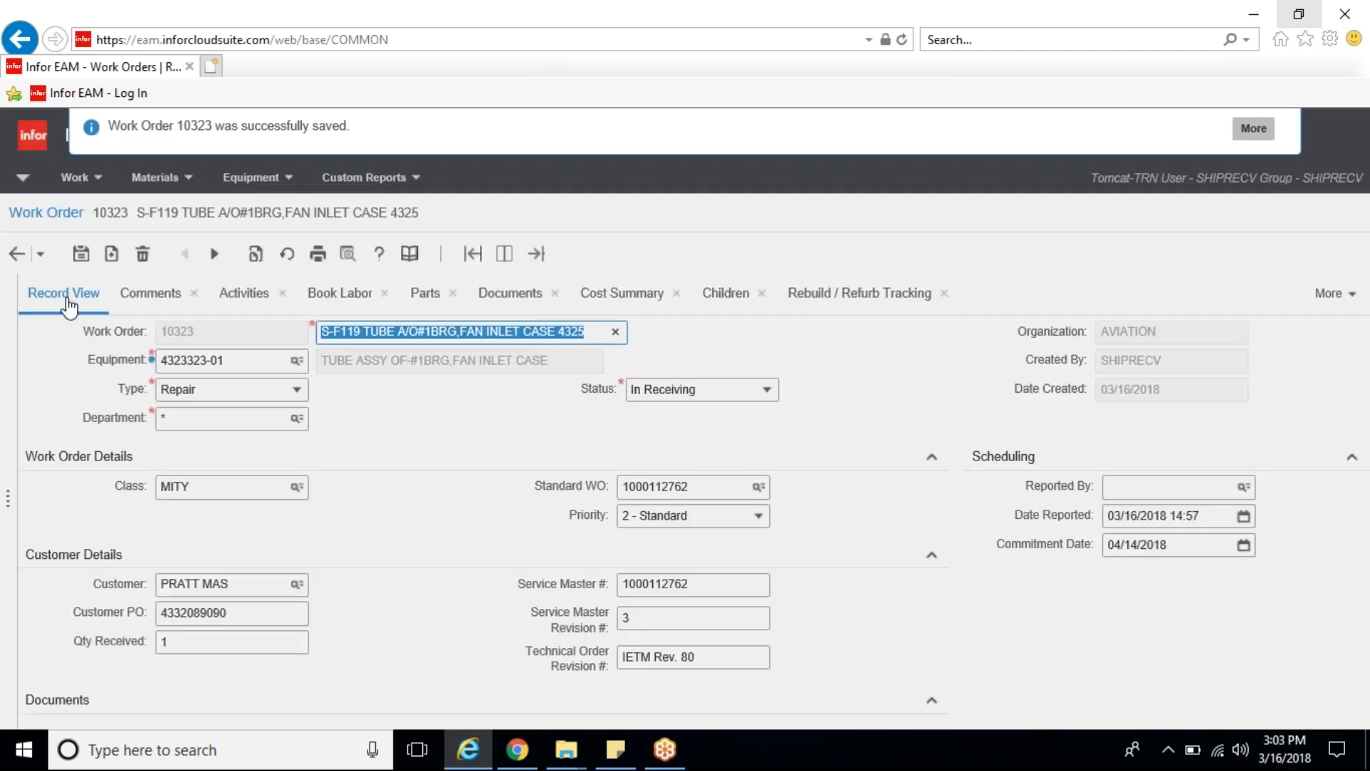
click(321, 261)
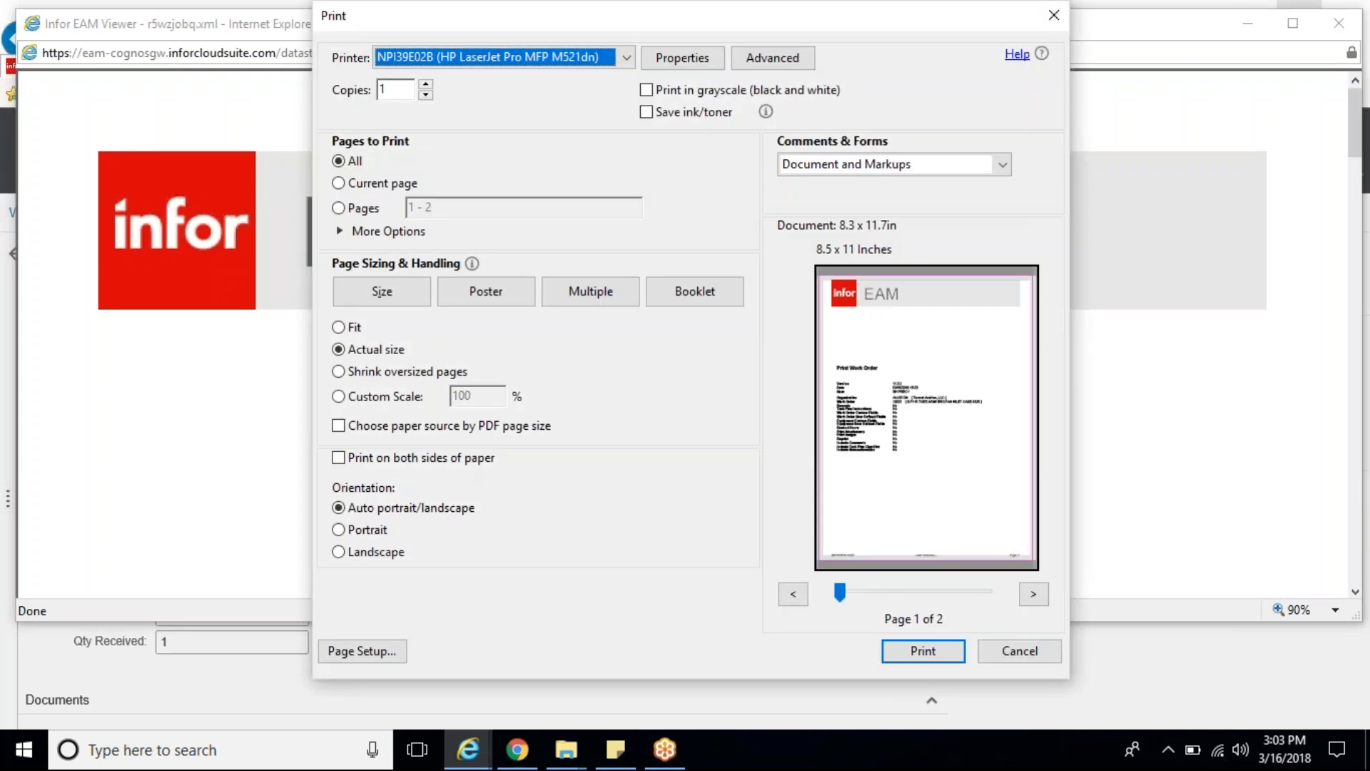
click(375, 231)
click(341, 210)
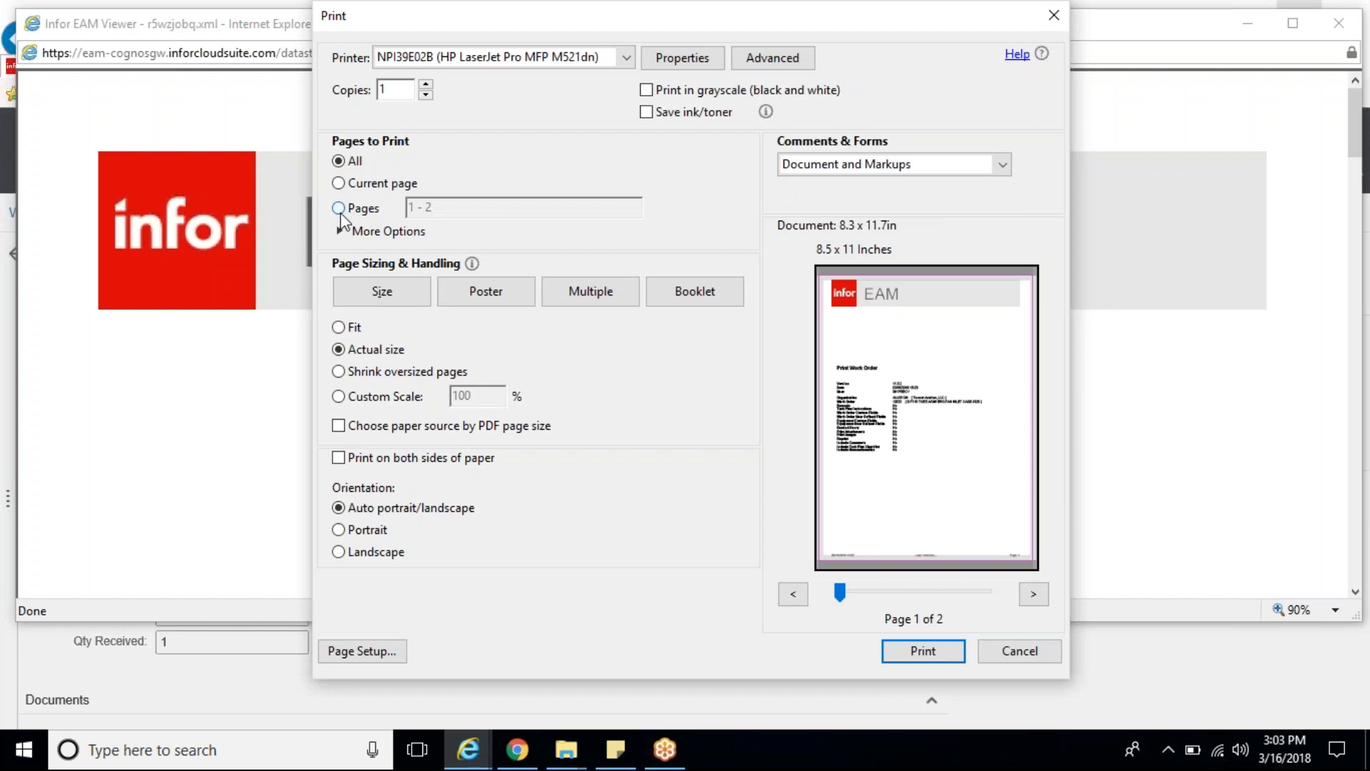
click(424, 211)
click(423, 211)
drag(423, 210, 404, 212)
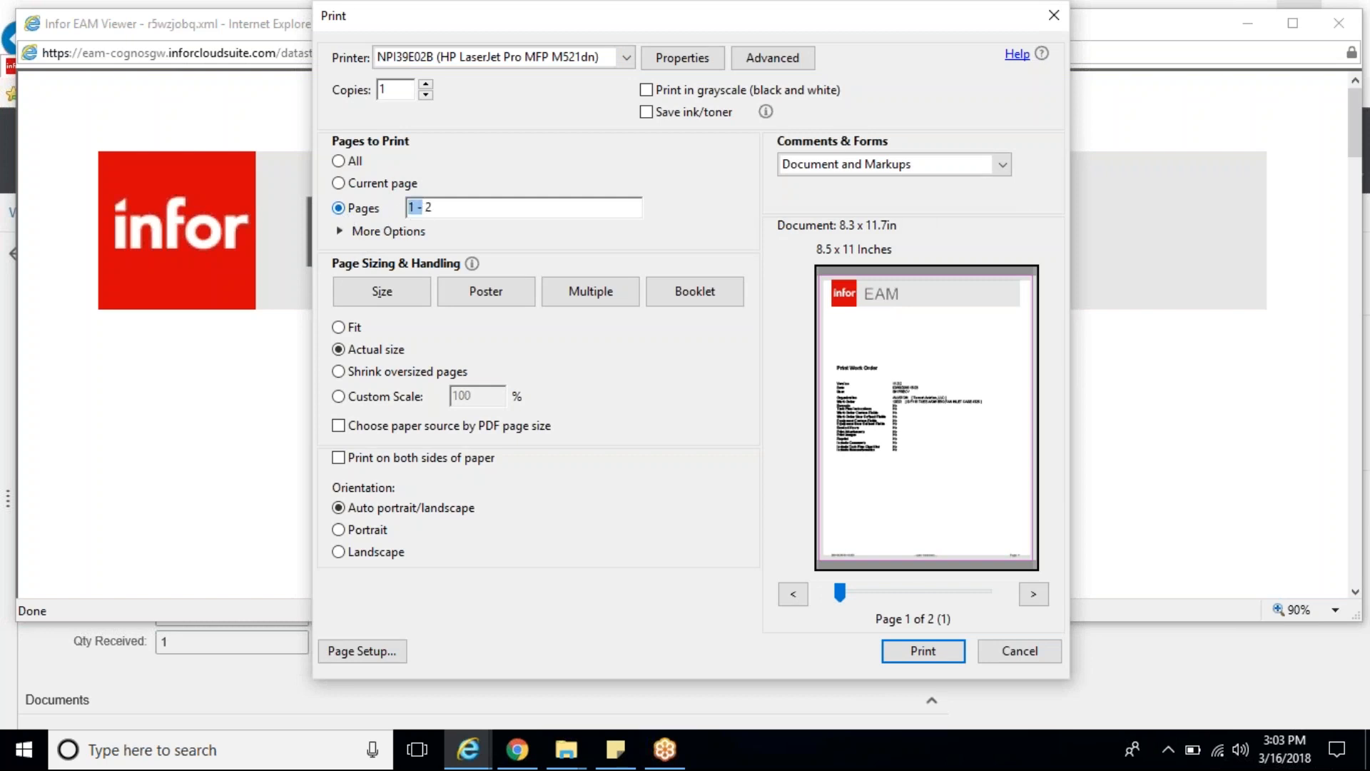
key(BackSpace)
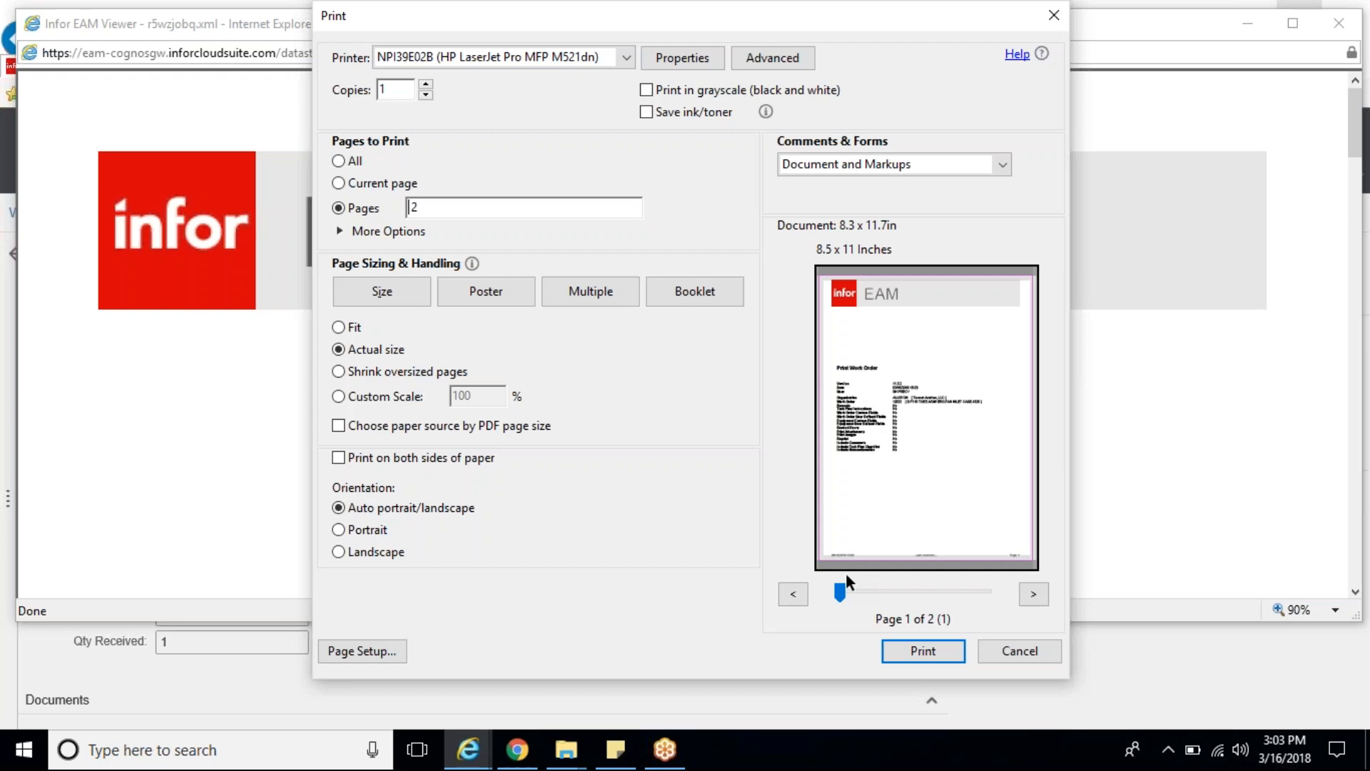